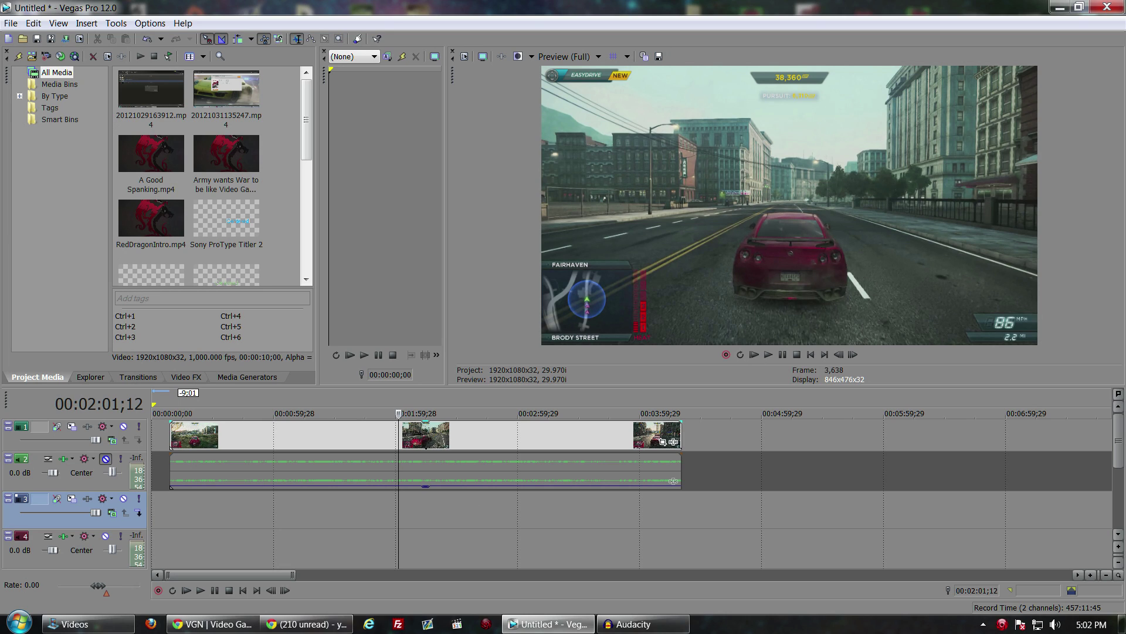
# - Place the short clip at the timeline start, then select the gameplay audio event
pyautogui.moveTo(143, 449); pyautogui.dragTo(142, 445)
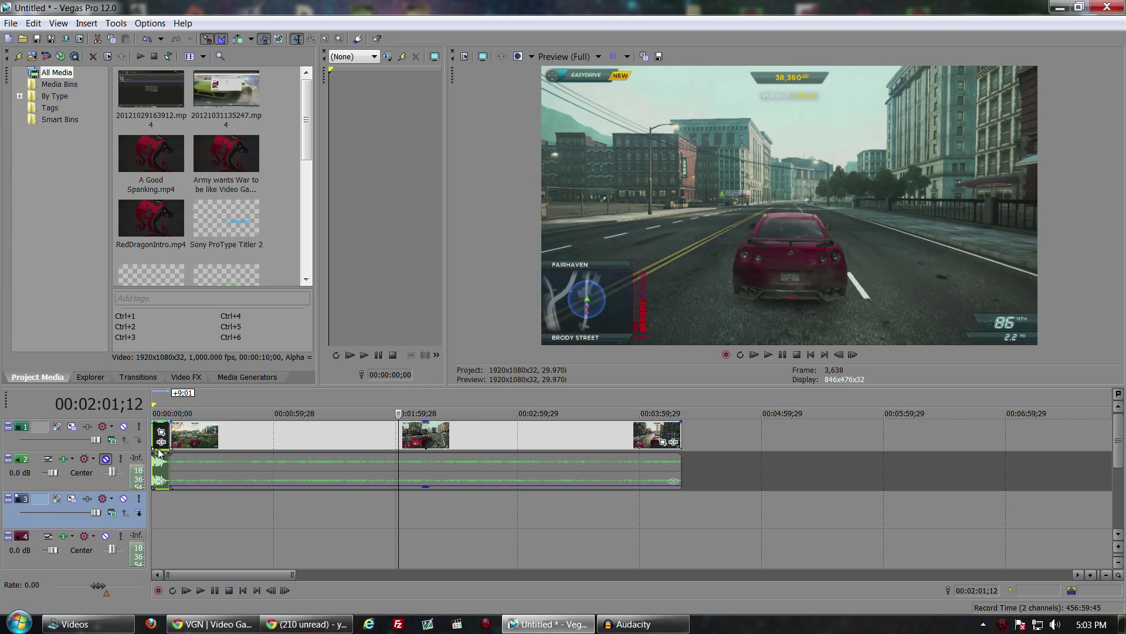
pyautogui.click(257, 473)
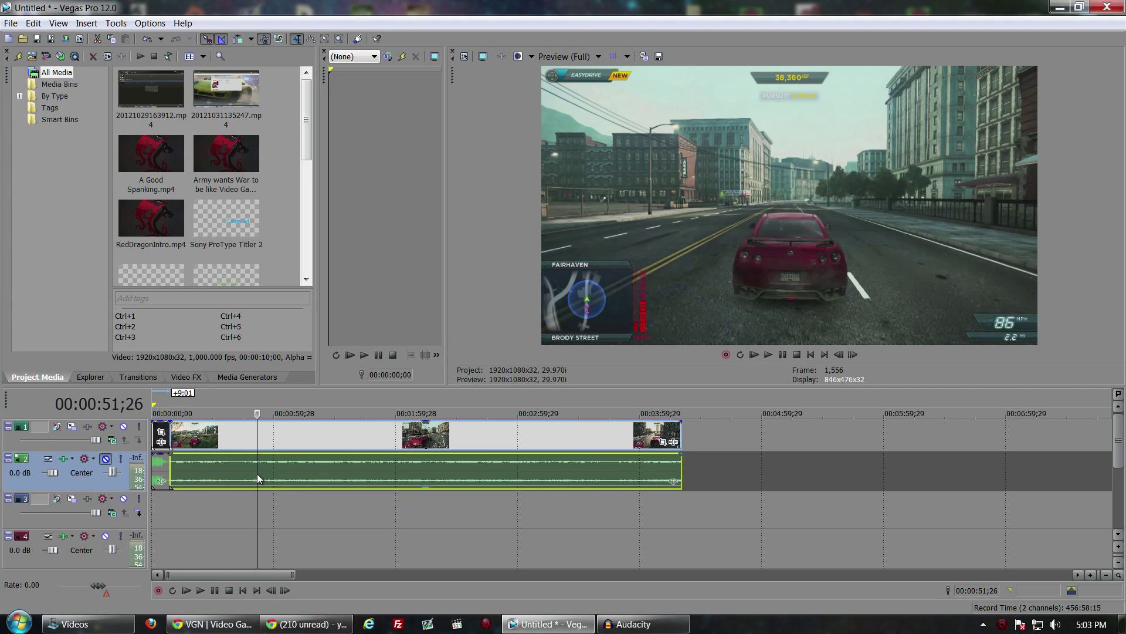
pyautogui.click(343, 445)
pyautogui.click(353, 471)
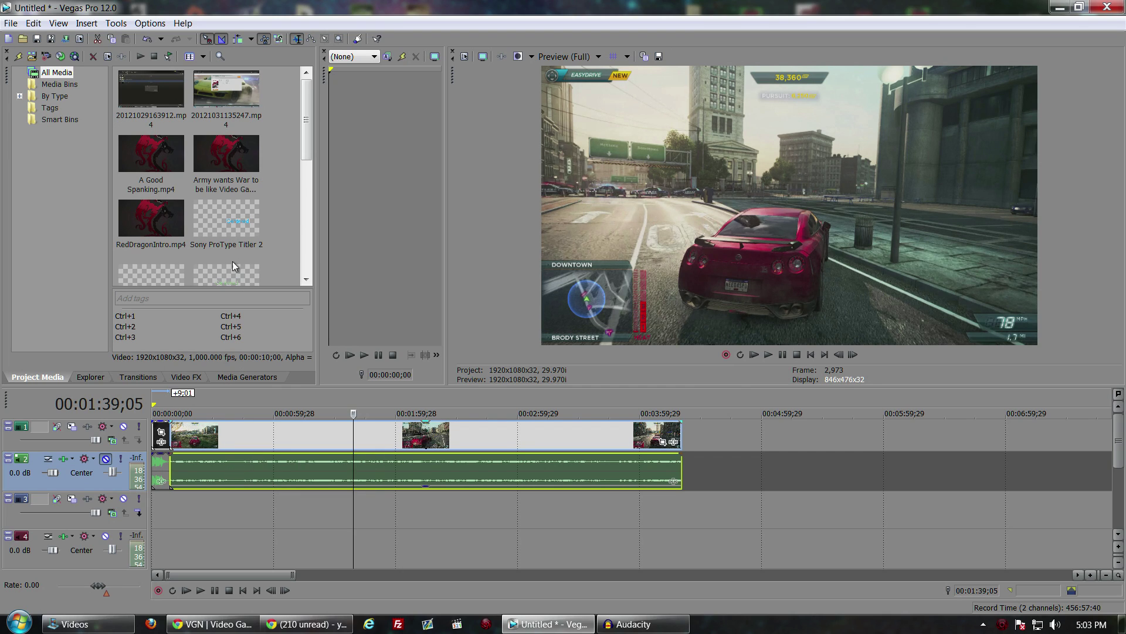
# - Select A Good Spanking.mp4, then four Project Media items, then clear the selection
pyautogui.click(230, 149)
pyautogui.click(153, 160)
pyautogui.moveTo(260, 166); pyautogui.dragTo(147, 76)
pyautogui.click(285, 125)
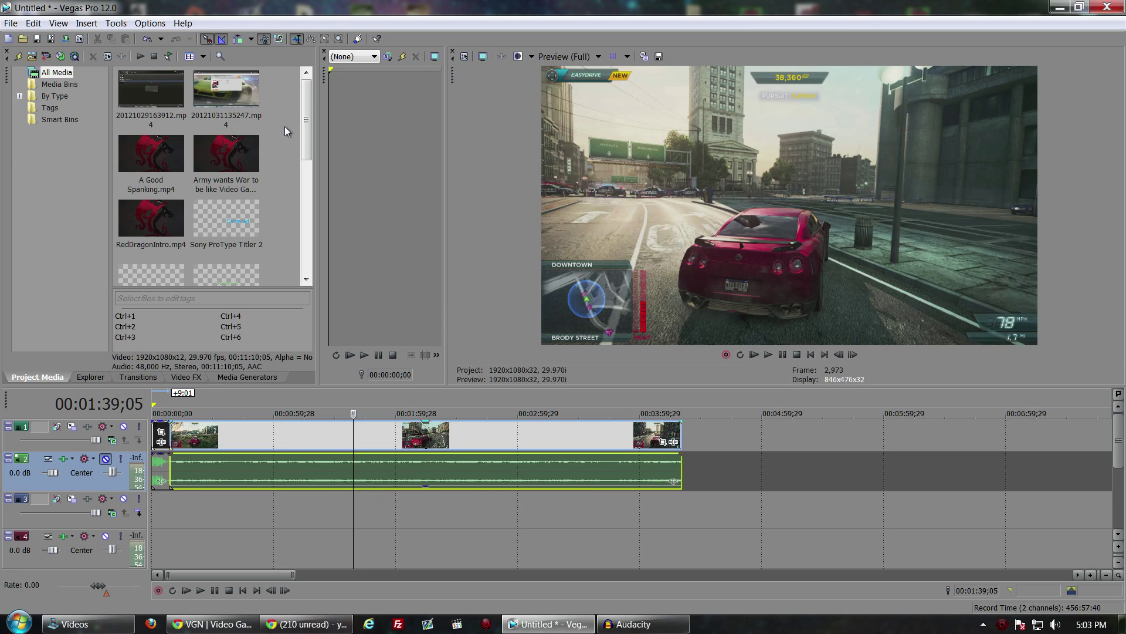
pyautogui.click(160, 228)
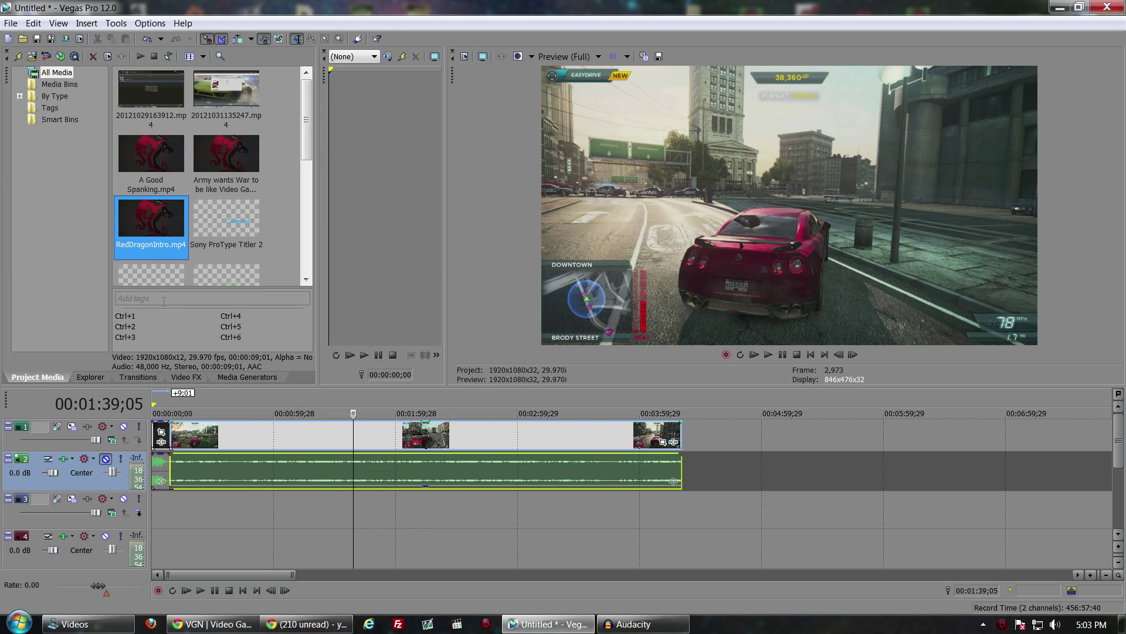
pyautogui.click(163, 299)
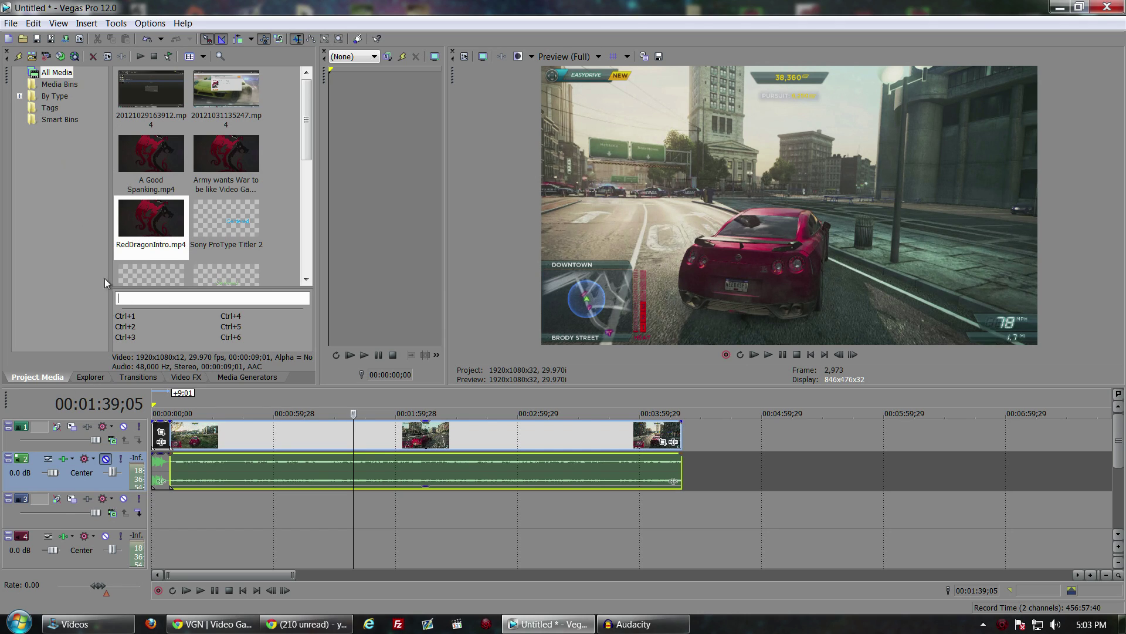
pyautogui.click(99, 378)
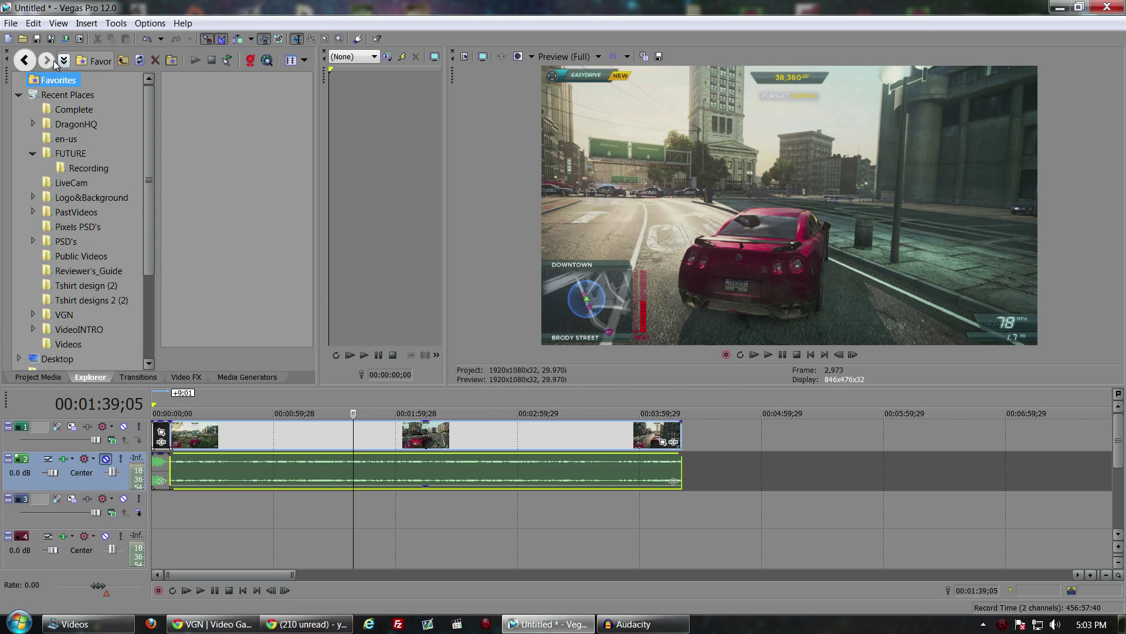
pyautogui.click(50, 378)
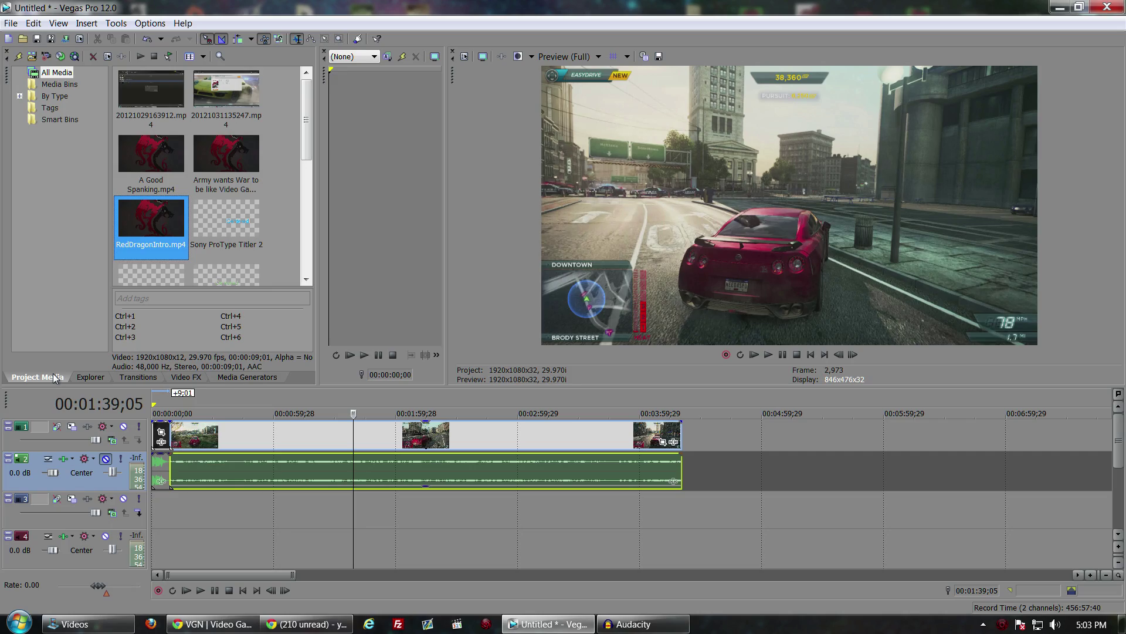
pyautogui.click(1059, 7)
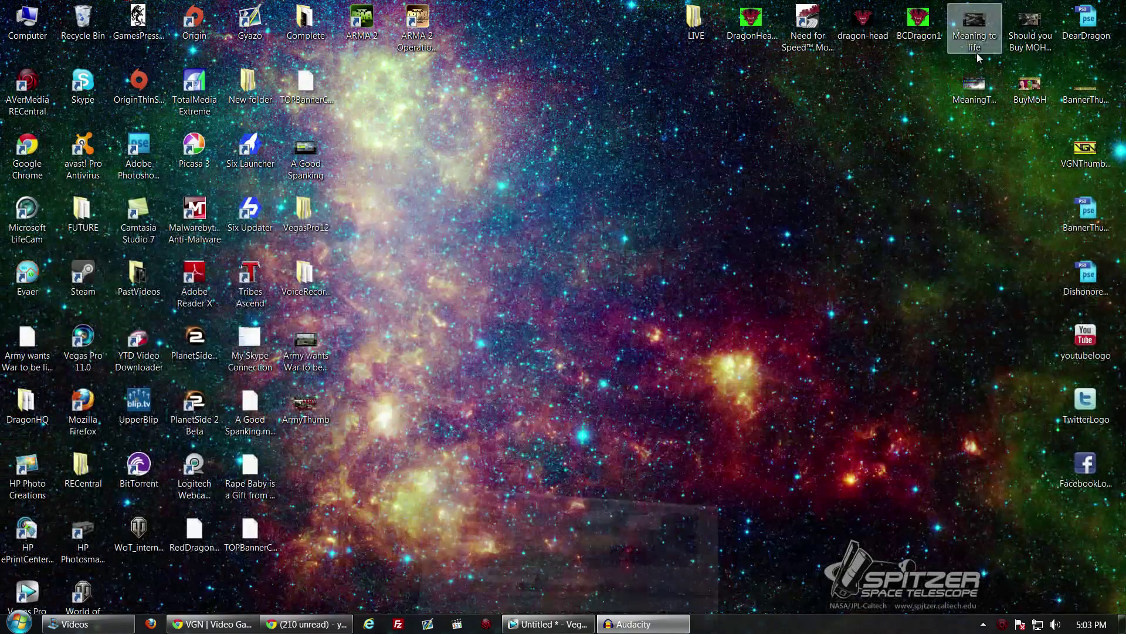
pyautogui.click(548, 625)
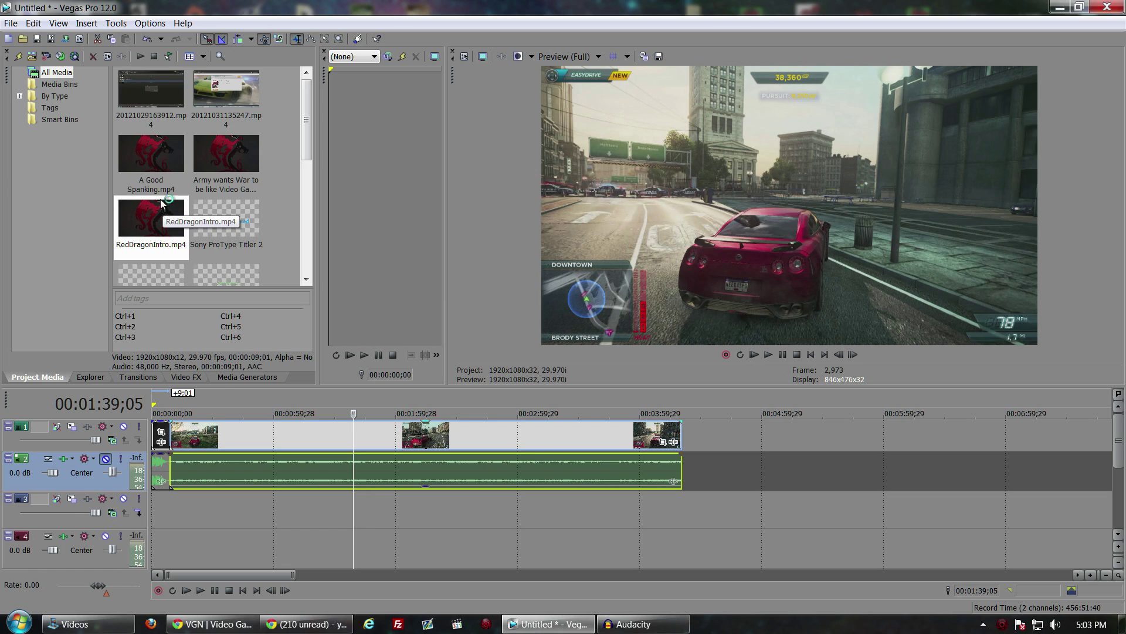
pyautogui.click(13, 24)
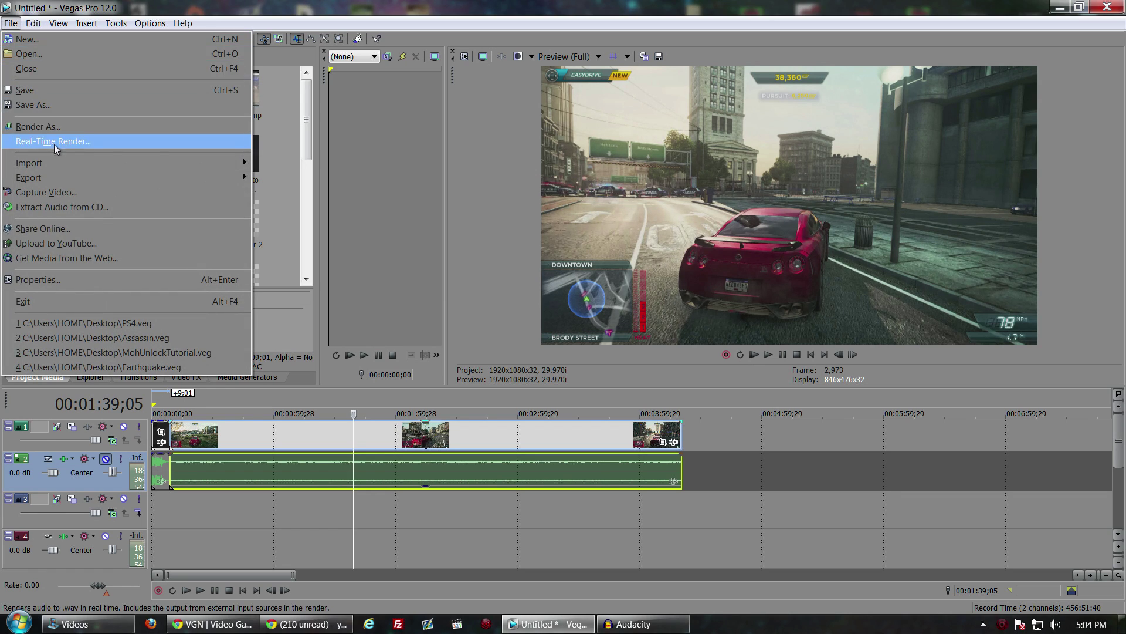
pyautogui.moveTo(61, 179)
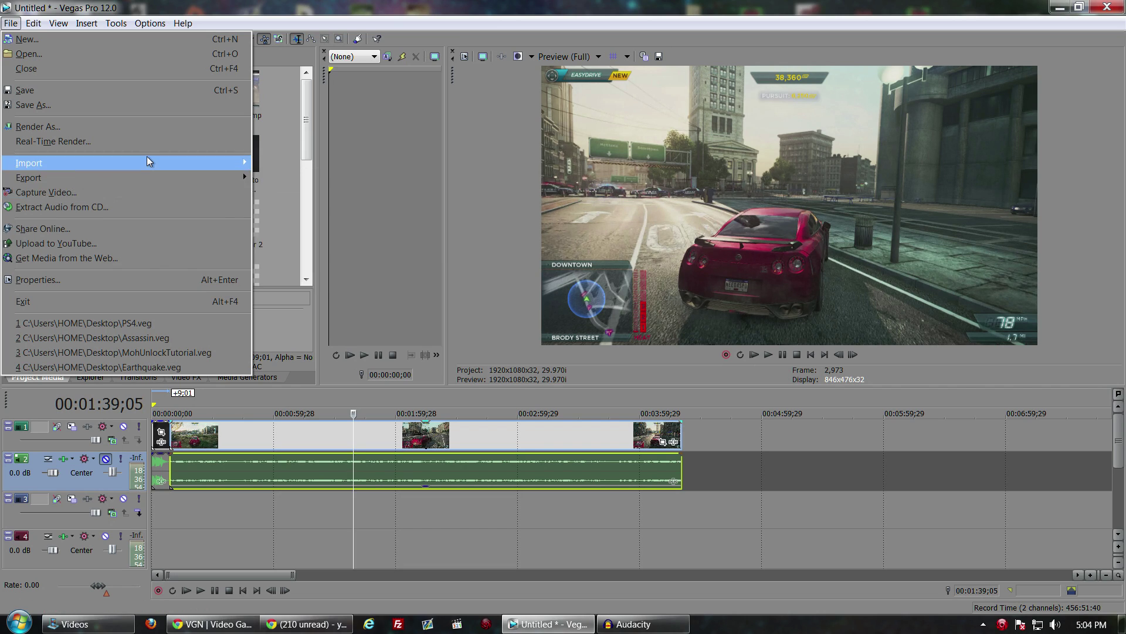
pyautogui.moveTo(149, 162)
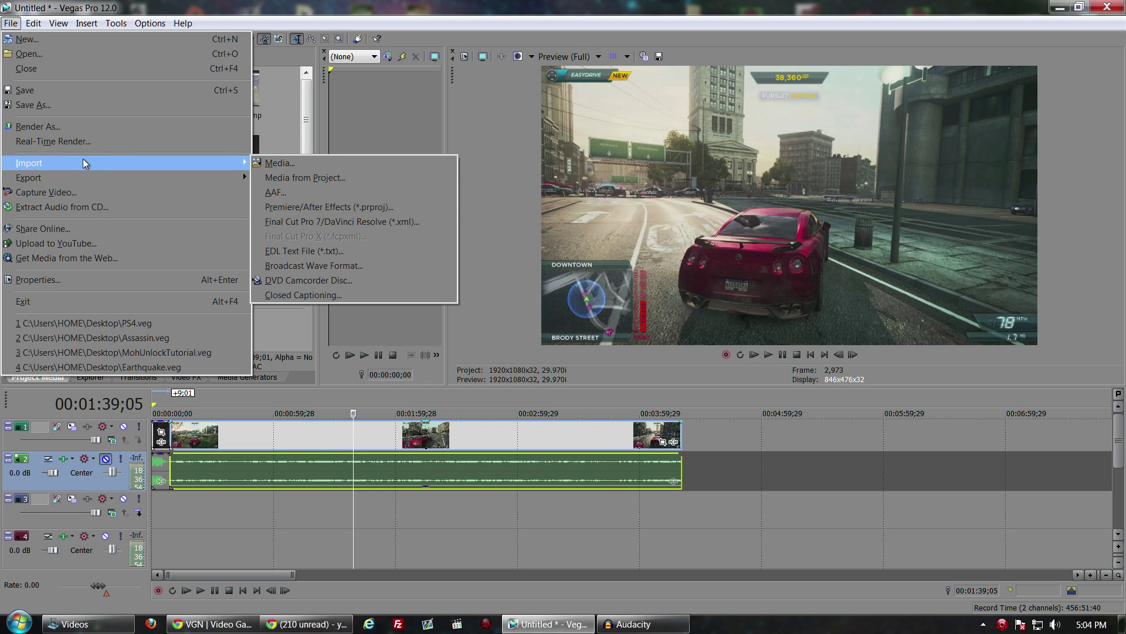
pyautogui.click(411, 387)
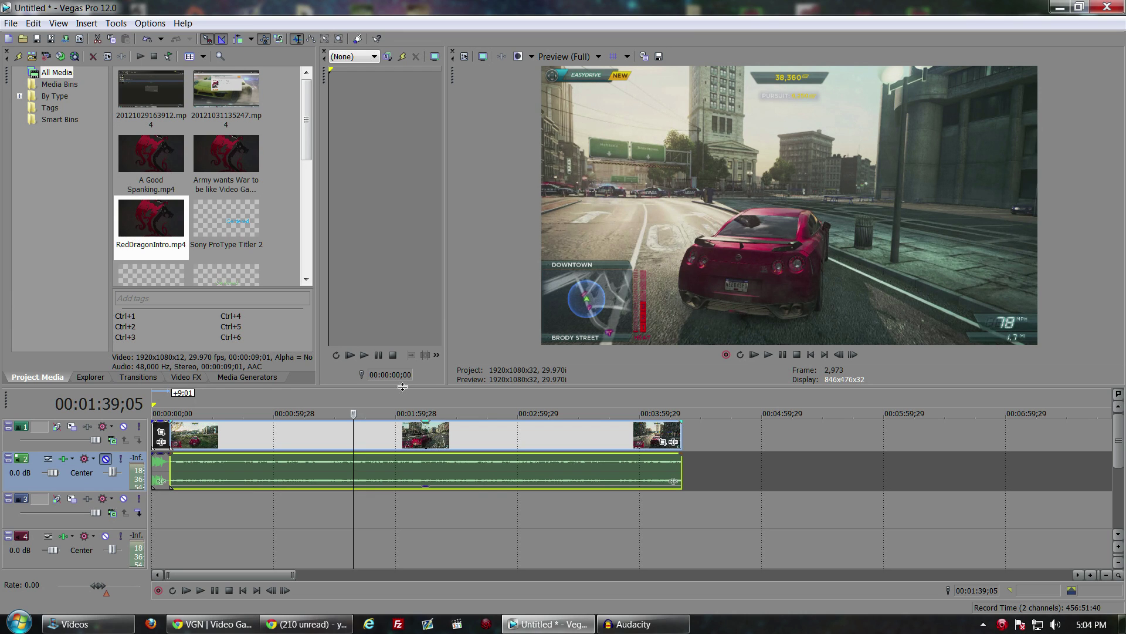
# - Move the gameplay clip later and place a White Solid Color generator at the timeline start
pyautogui.moveTo(197, 443); pyautogui.dragTo(279, 446)
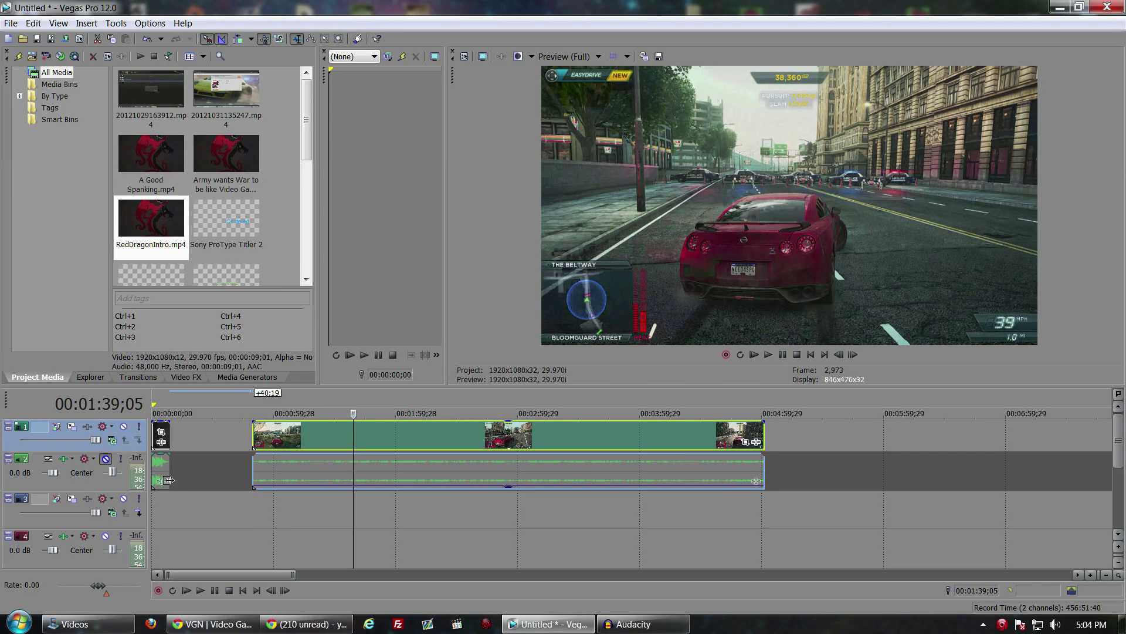
pyautogui.click(171, 500)
pyautogui.click(253, 377)
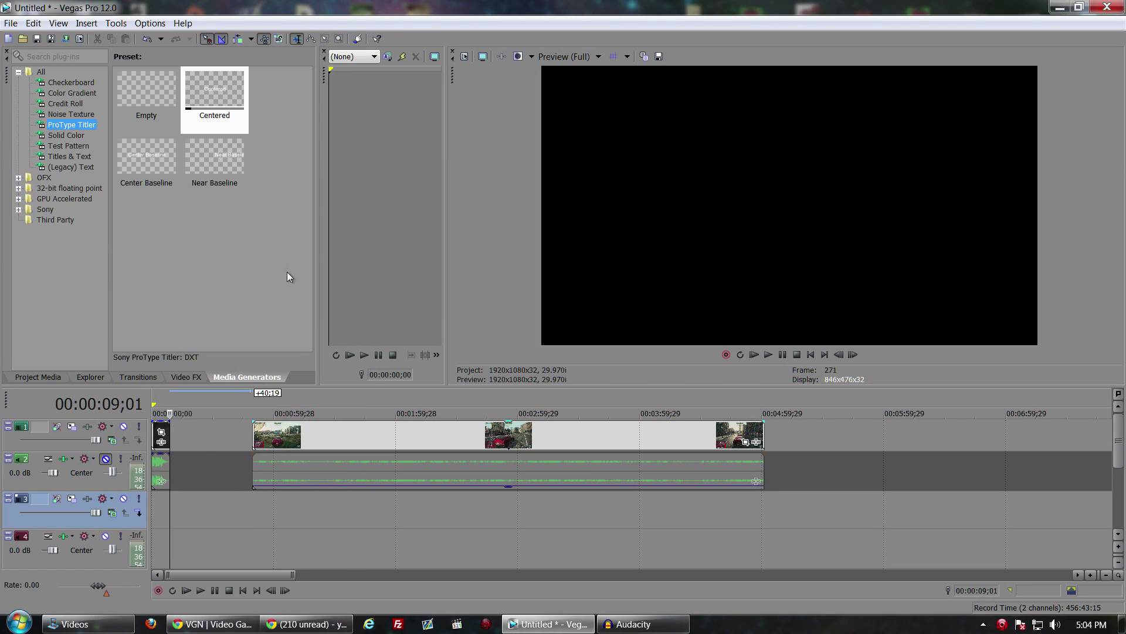
pyautogui.click(71, 136)
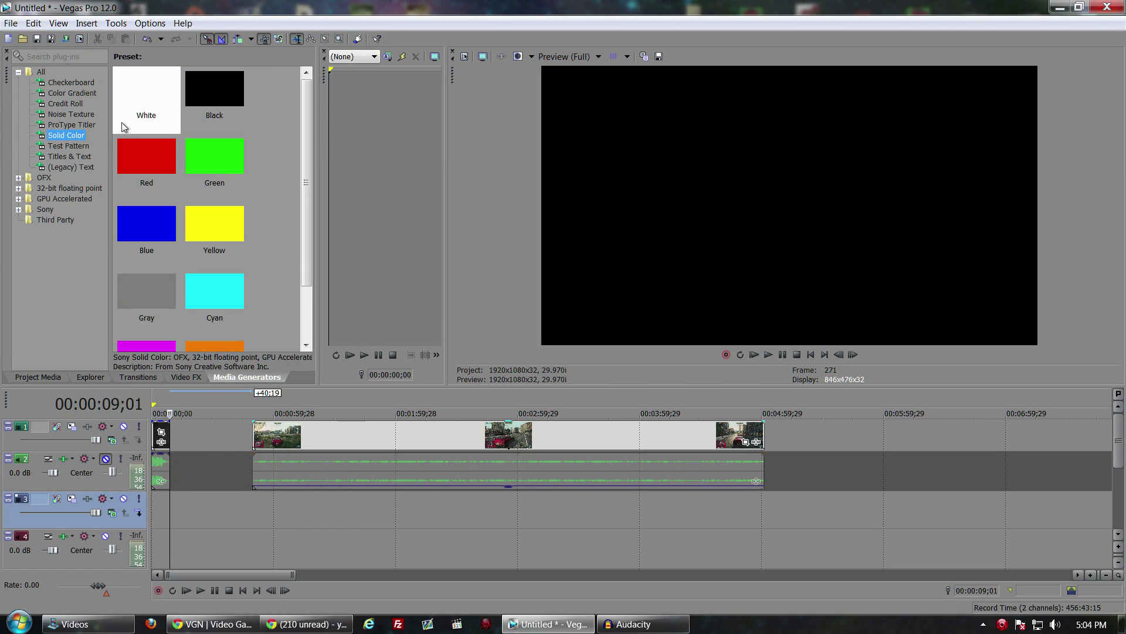
pyautogui.moveTo(124, 124); pyautogui.dragTo(176, 472)
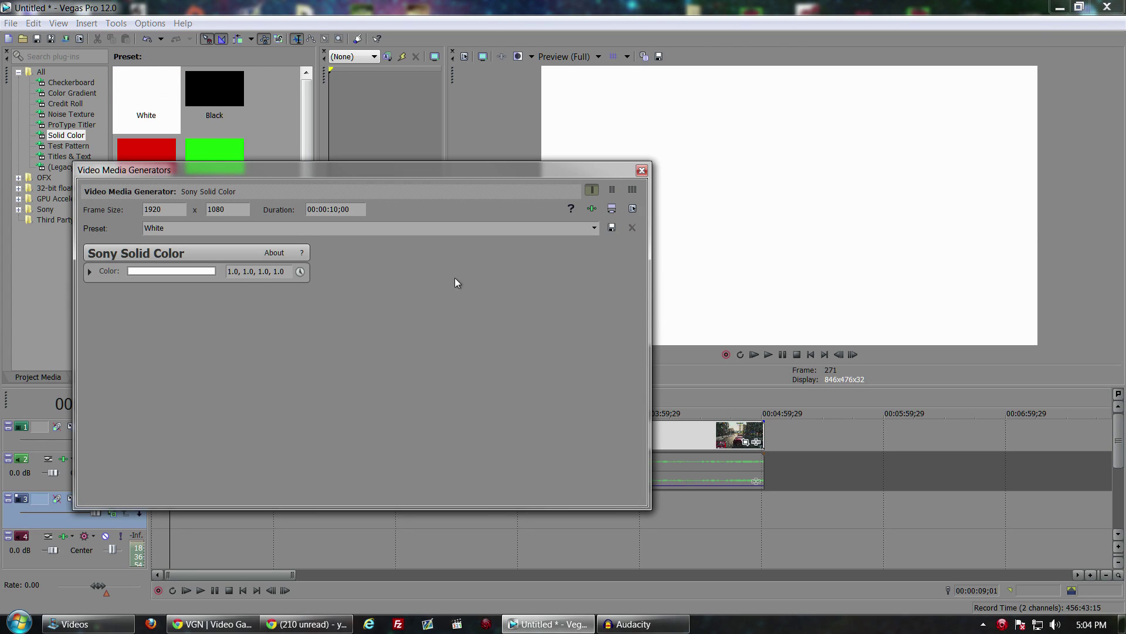
# - Lengthen the white clip up to the gameplay and insert an empty video track on top
pyautogui.click(642, 170)
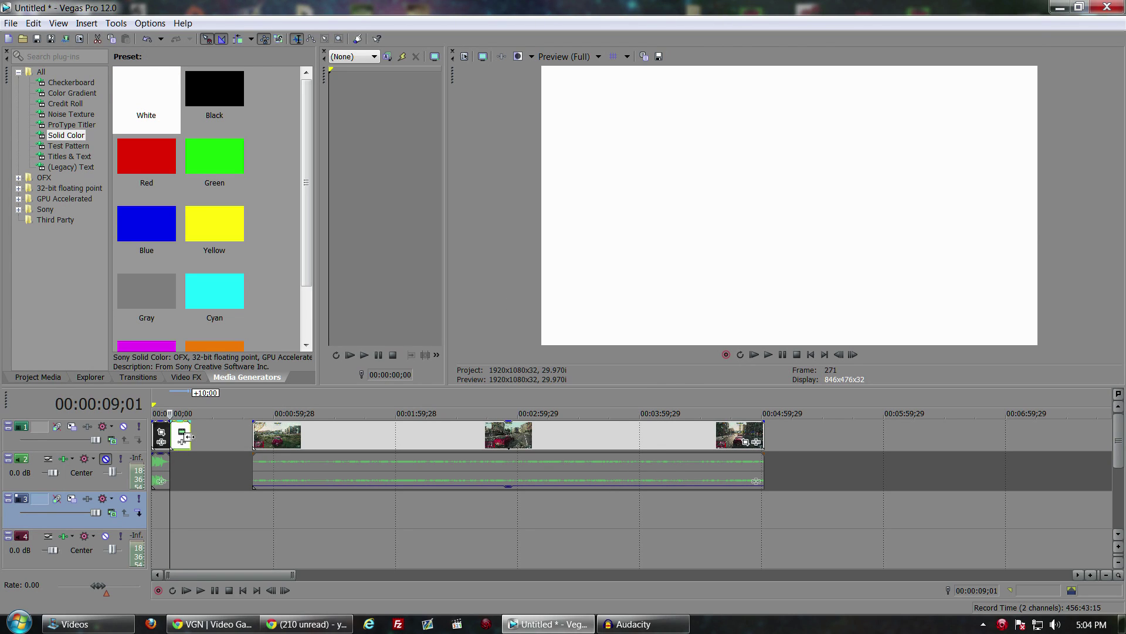
pyautogui.moveTo(189, 435); pyautogui.dragTo(253, 435)
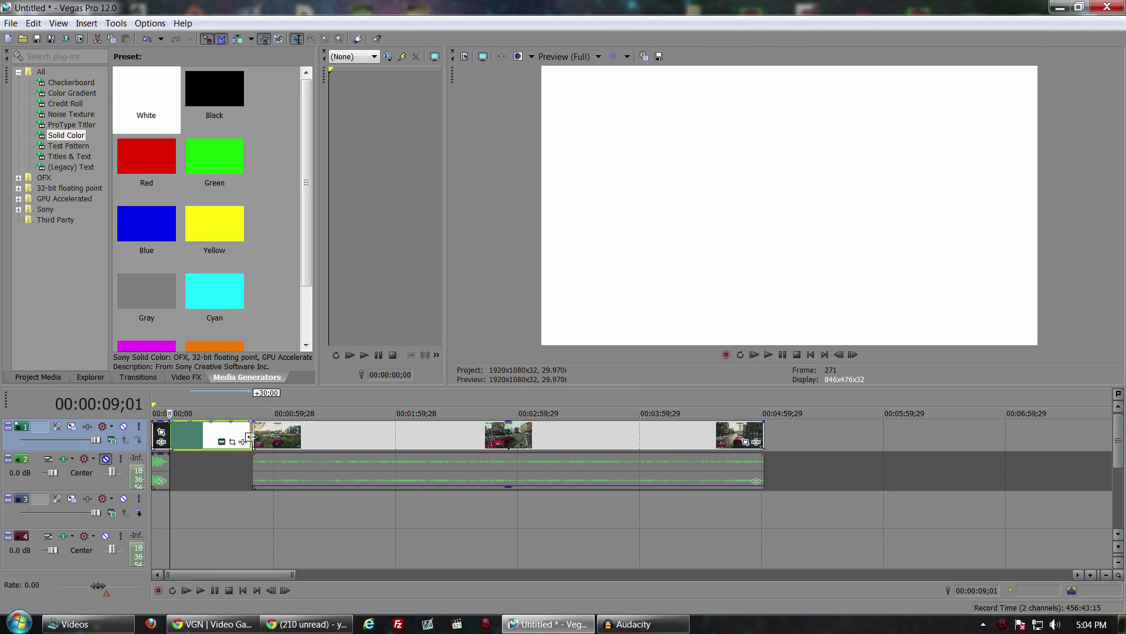
pyautogui.rightClick(119, 442)
pyautogui.click(181, 260)
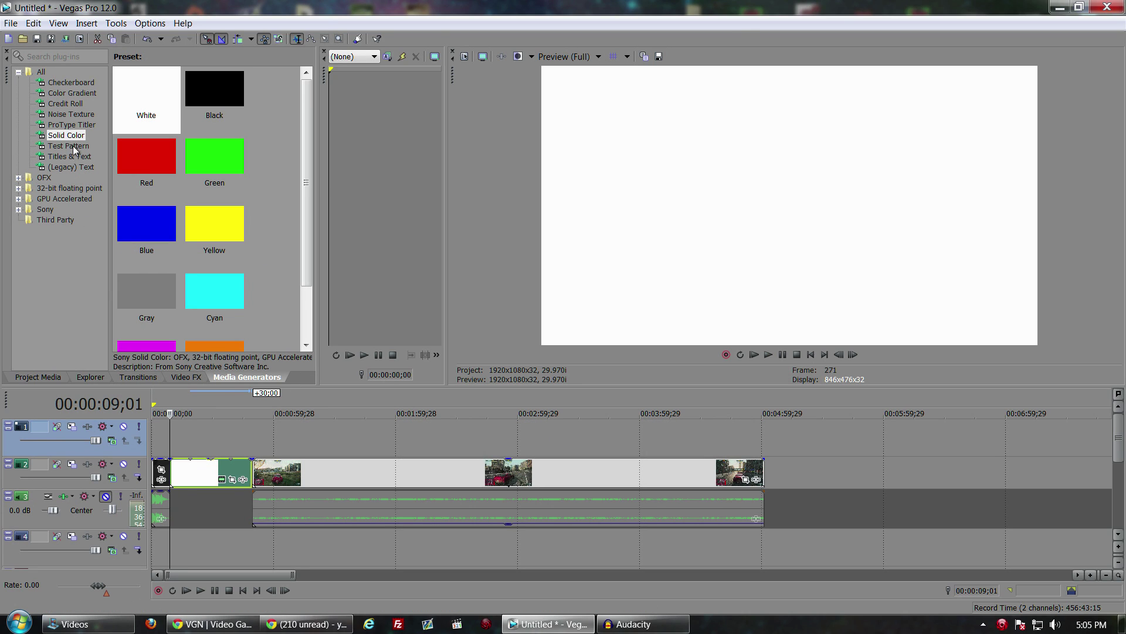
# - Place the ProType Titler 'Centered' title on the top track, stretched to match the white clip
pyautogui.click(72, 125)
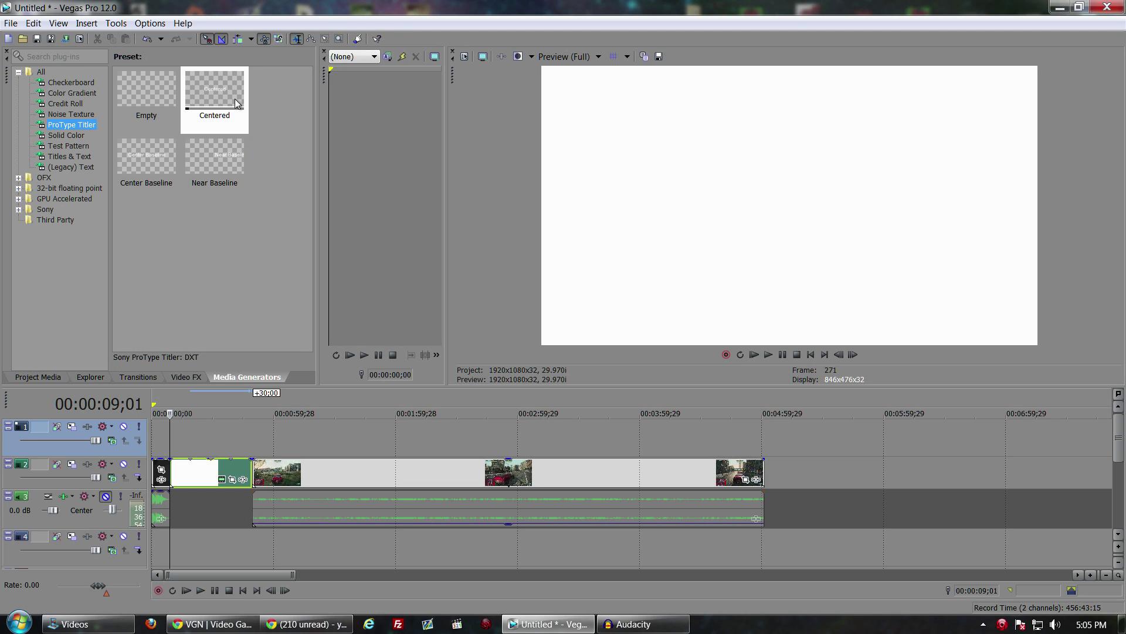
pyautogui.moveTo(216, 86); pyautogui.dragTo(177, 439)
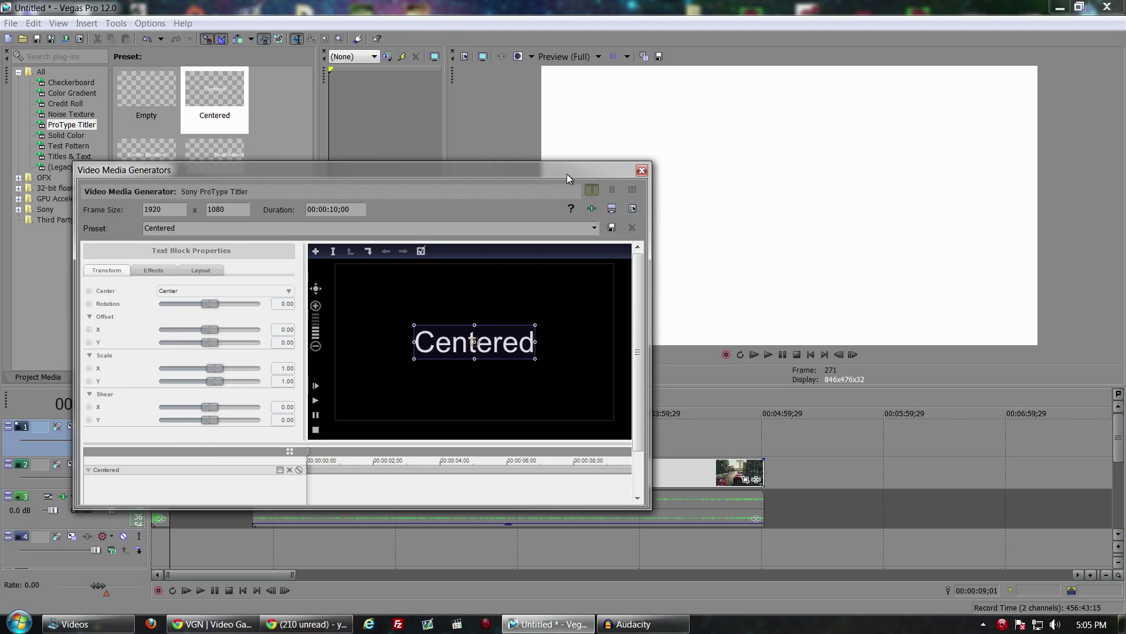
pyautogui.moveTo(566, 173); pyautogui.dragTo(865, 306)
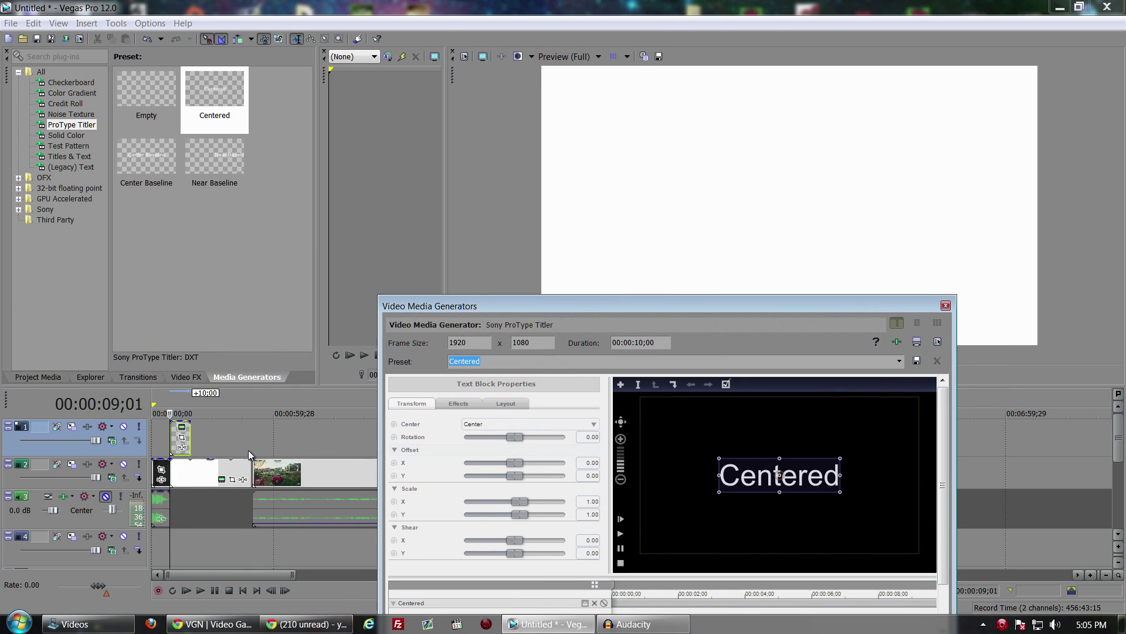
pyautogui.moveTo(191, 437); pyautogui.dragTo(251, 437)
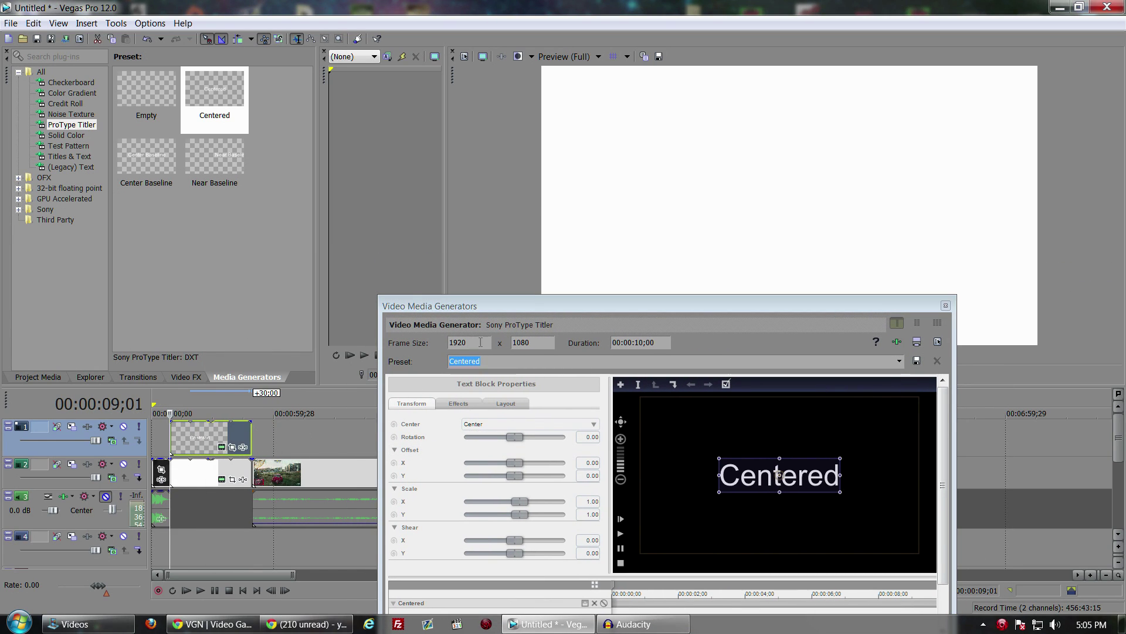
pyautogui.moveTo(506, 303); pyautogui.dragTo(234, 253)
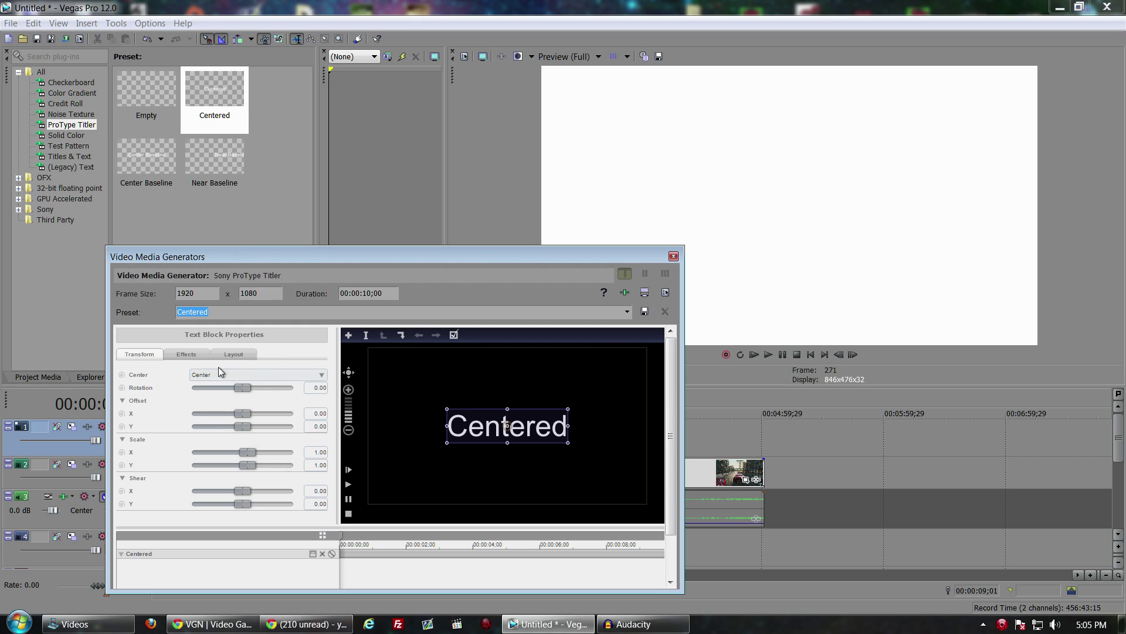
# - Set the title's gradient fill end colour Red to 0 so the text turns green
pyautogui.click(184, 355)
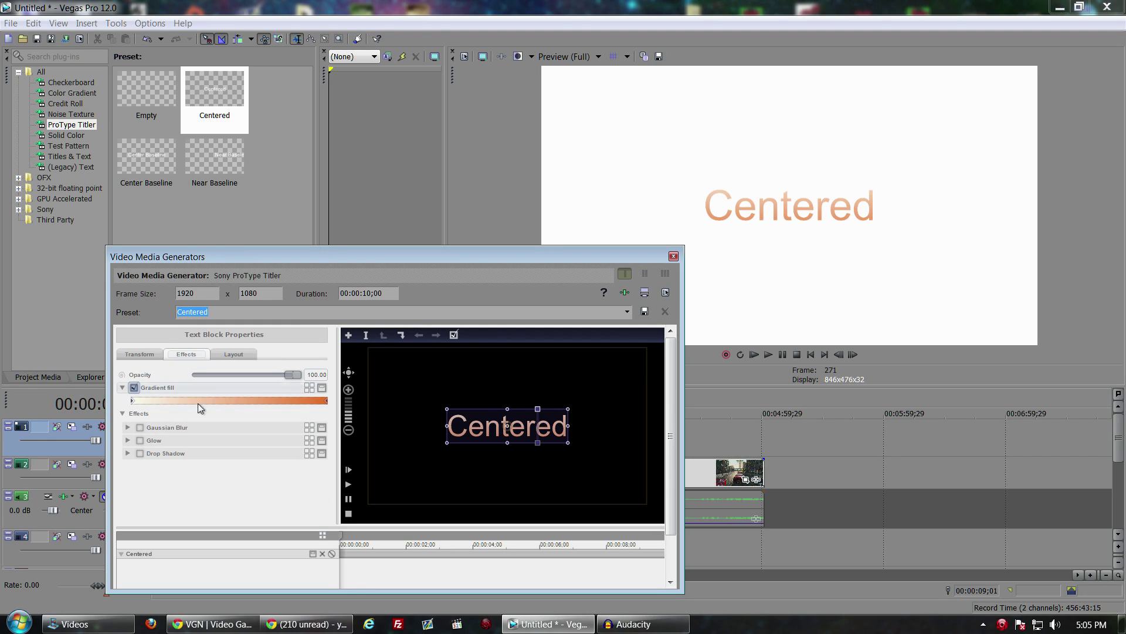
pyautogui.click(327, 402)
pyautogui.moveTo(430, 472); pyautogui.dragTo(351, 471)
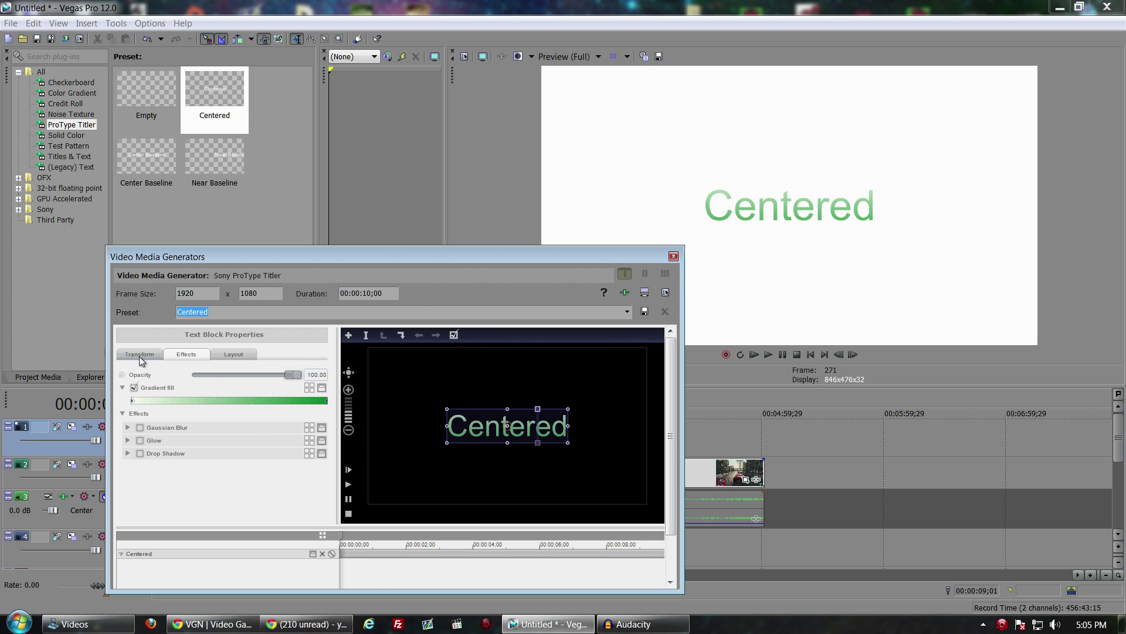
pyautogui.click(140, 454)
pyautogui.click(140, 453)
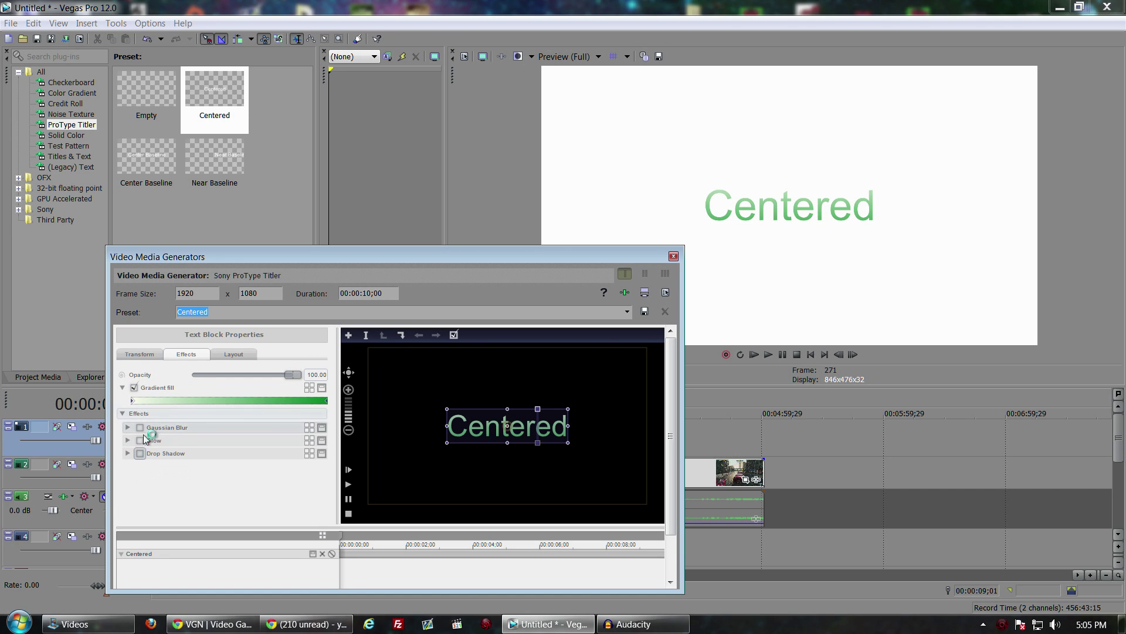
pyautogui.click(673, 258)
pyautogui.click(178, 378)
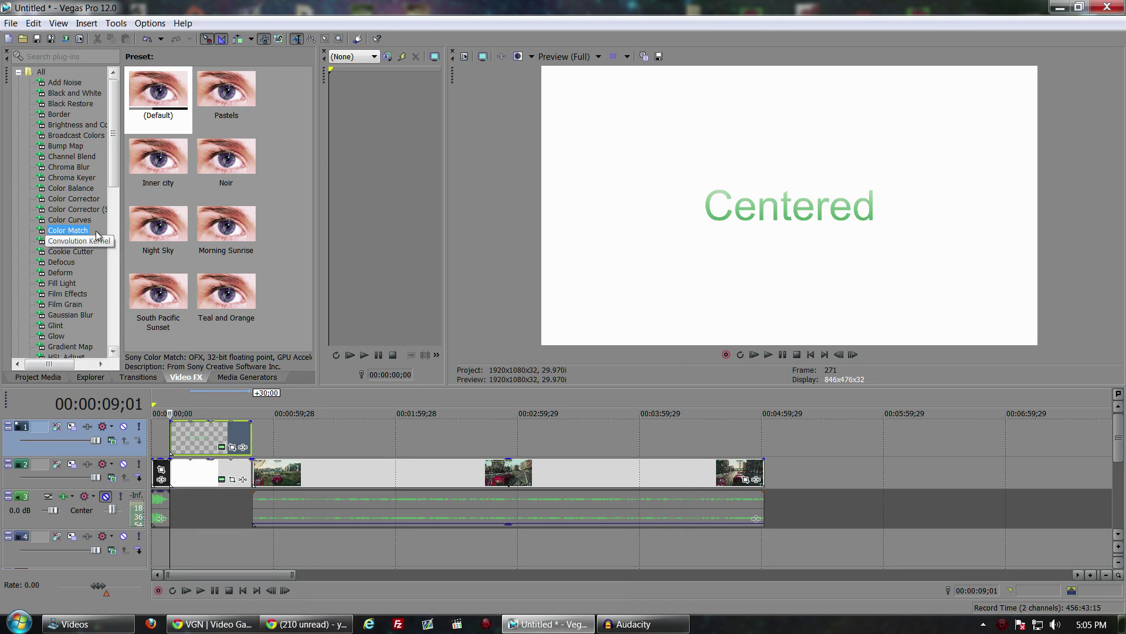
# - Apply the Layer Dimensionality 'Drop Shadow With Embossing' preset to the title
pyautogui.moveTo(115, 137); pyautogui.dragTo(115, 184)
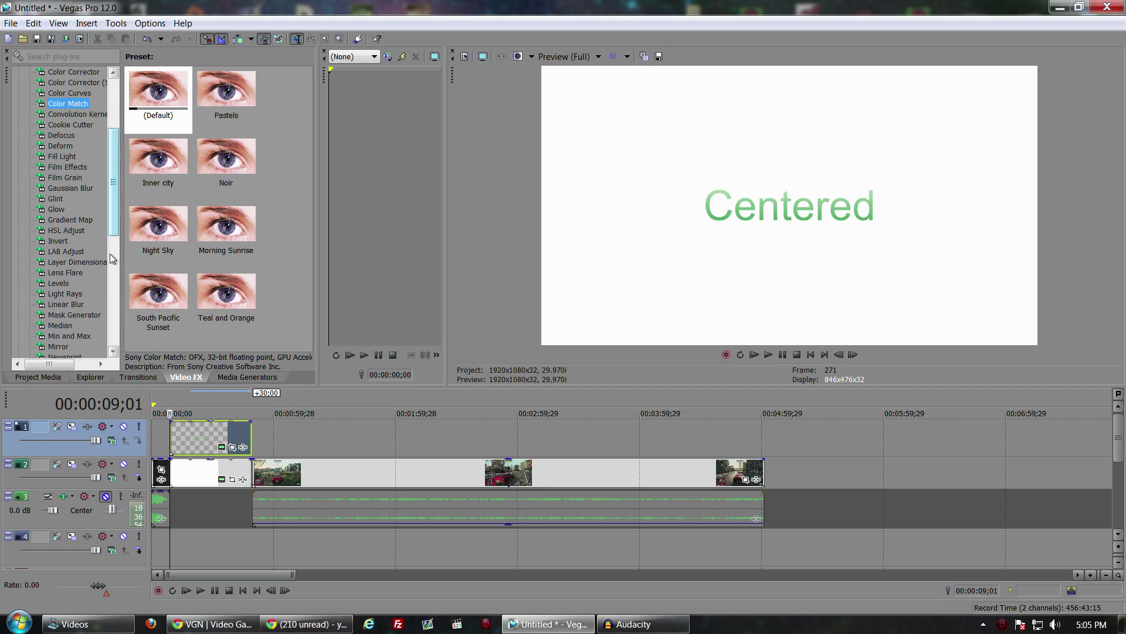
pyautogui.click(81, 264)
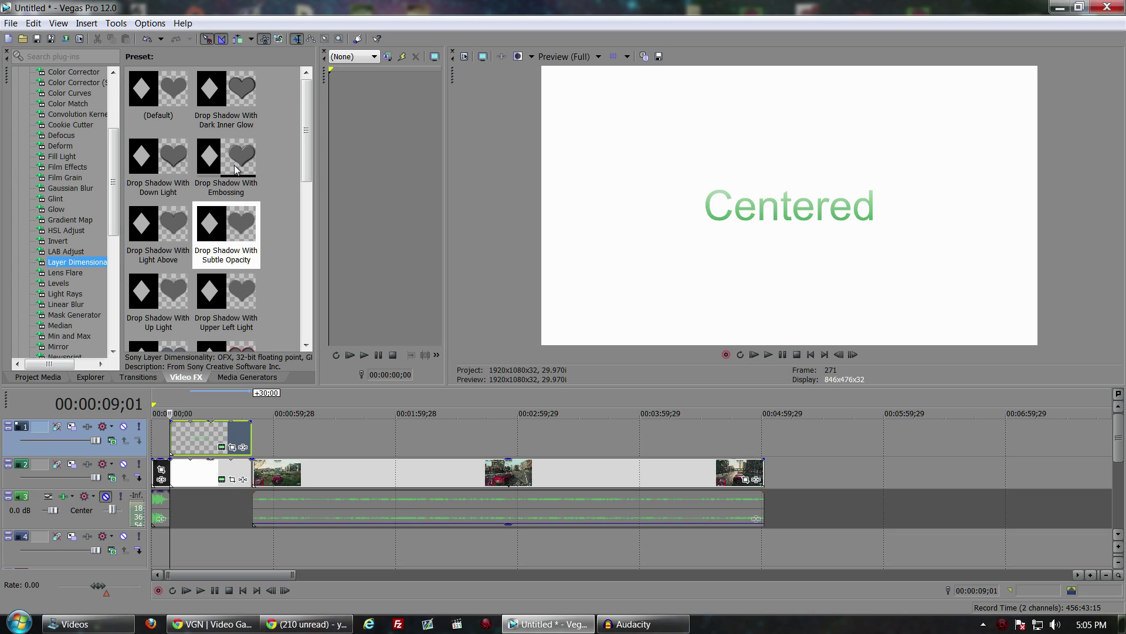
pyautogui.moveTo(235, 169); pyautogui.dragTo(196, 441)
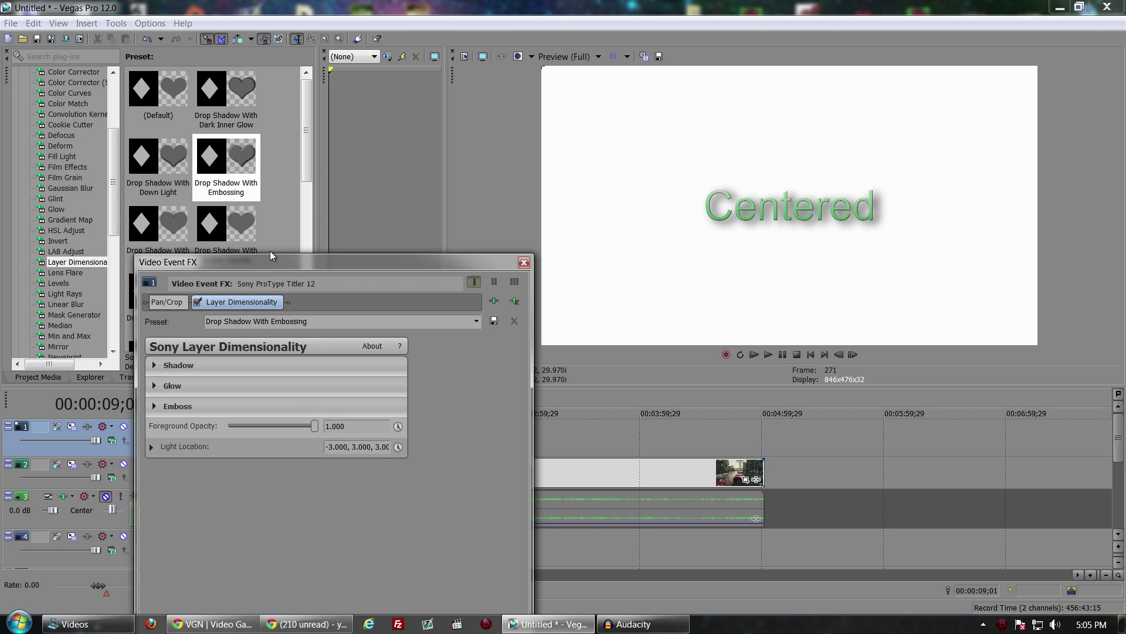
pyautogui.moveTo(270, 252); pyautogui.dragTo(277, 8)
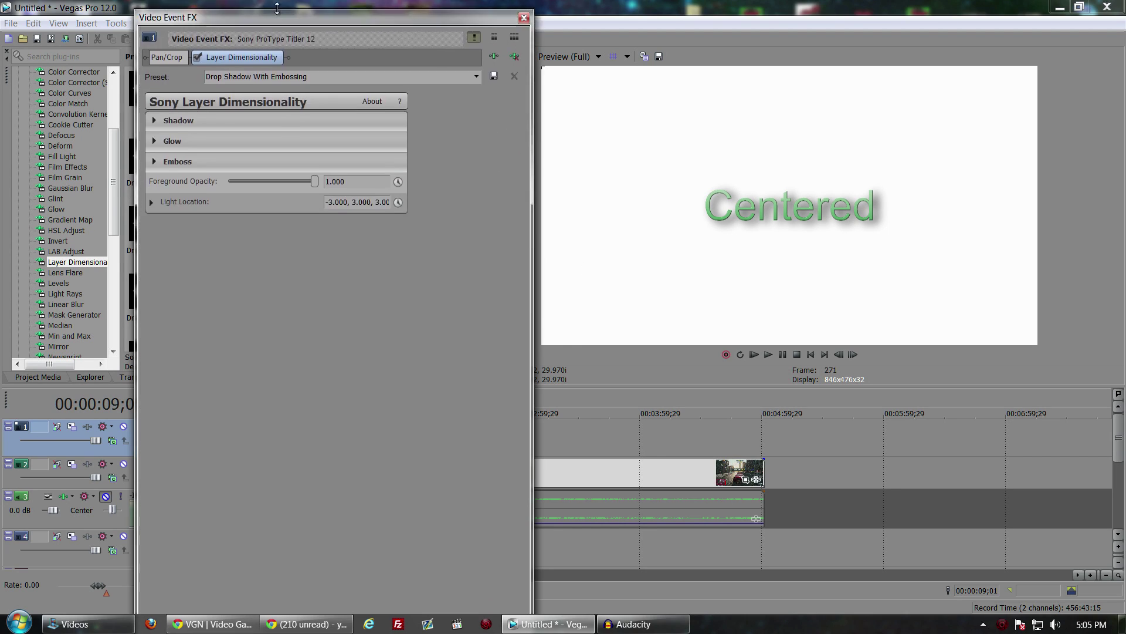
# - Set the shadow opacity to 0.912 and blur to 0.197
pyautogui.click(154, 160)
pyautogui.click(154, 142)
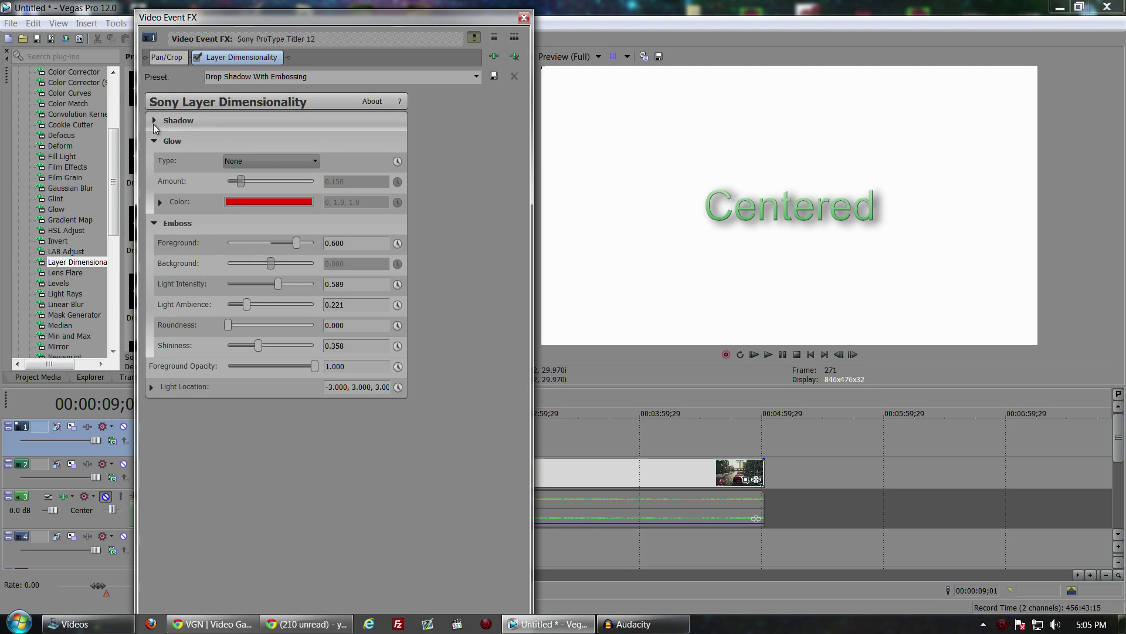
pyautogui.click(153, 123)
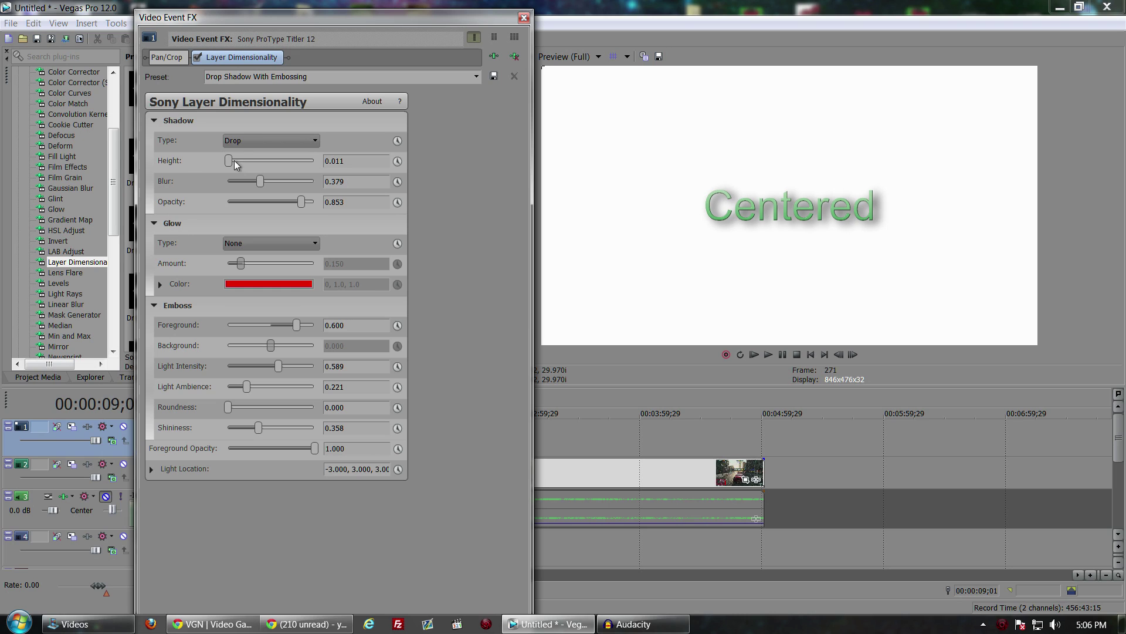
pyautogui.moveTo(303, 202); pyautogui.dragTo(308, 202)
pyautogui.moveTo(256, 180); pyautogui.dragTo(245, 182)
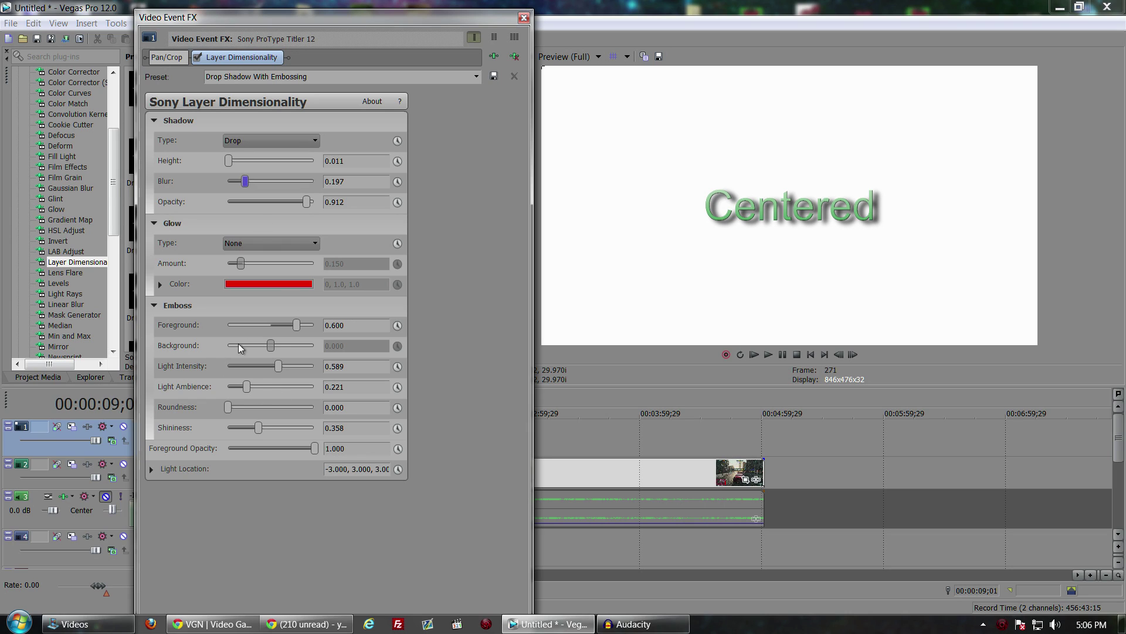
# - Set emboss foreground to 0.796, light intensity to 0.769 and light ambience to 0
pyautogui.moveTo(298, 326)
pyautogui.mouseDown()
pyautogui.moveTo(230, 326)
pyautogui.moveTo(317, 326)
pyautogui.moveTo(295, 323)
pyautogui.moveTo(301, 313)
pyautogui.mouseUp()
pyautogui.moveTo(283, 366); pyautogui.dragTo(296, 366)
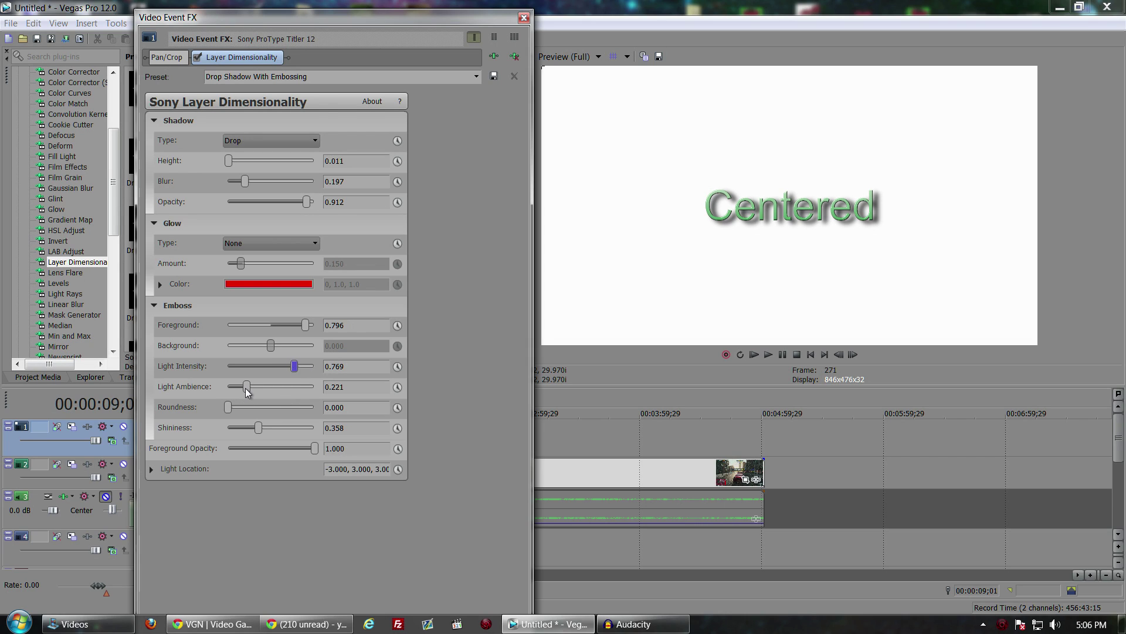
pyautogui.moveTo(242, 392)
pyautogui.mouseDown()
pyautogui.moveTo(264, 392)
pyautogui.moveTo(226, 392)
pyautogui.mouseUp()
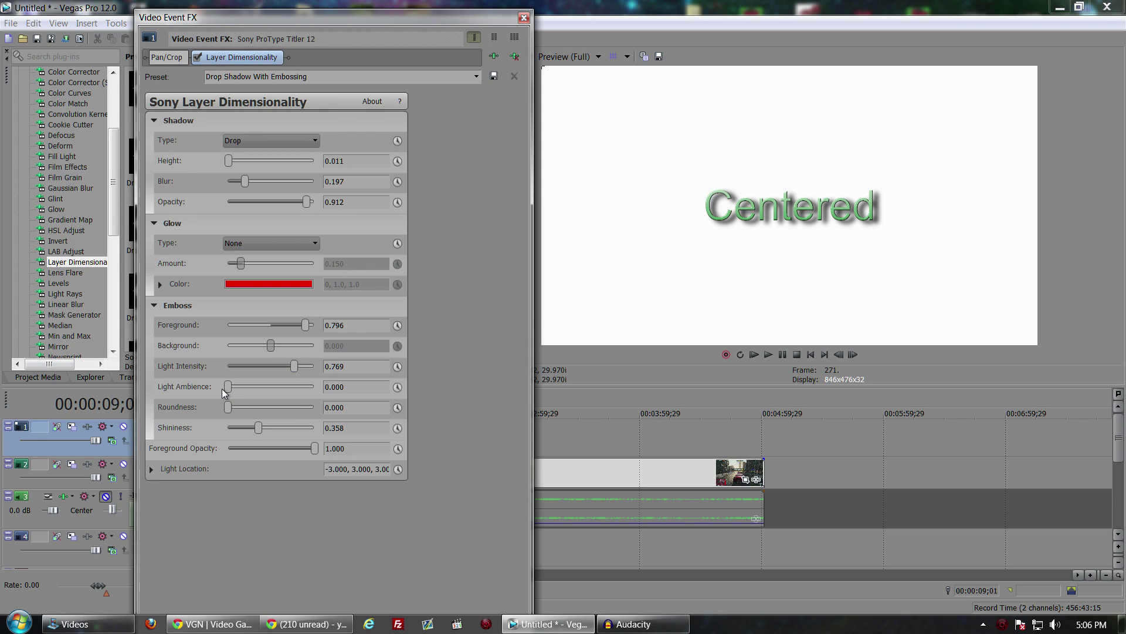
# - Delete the Centered title event and the white intro event
pyautogui.click(525, 19)
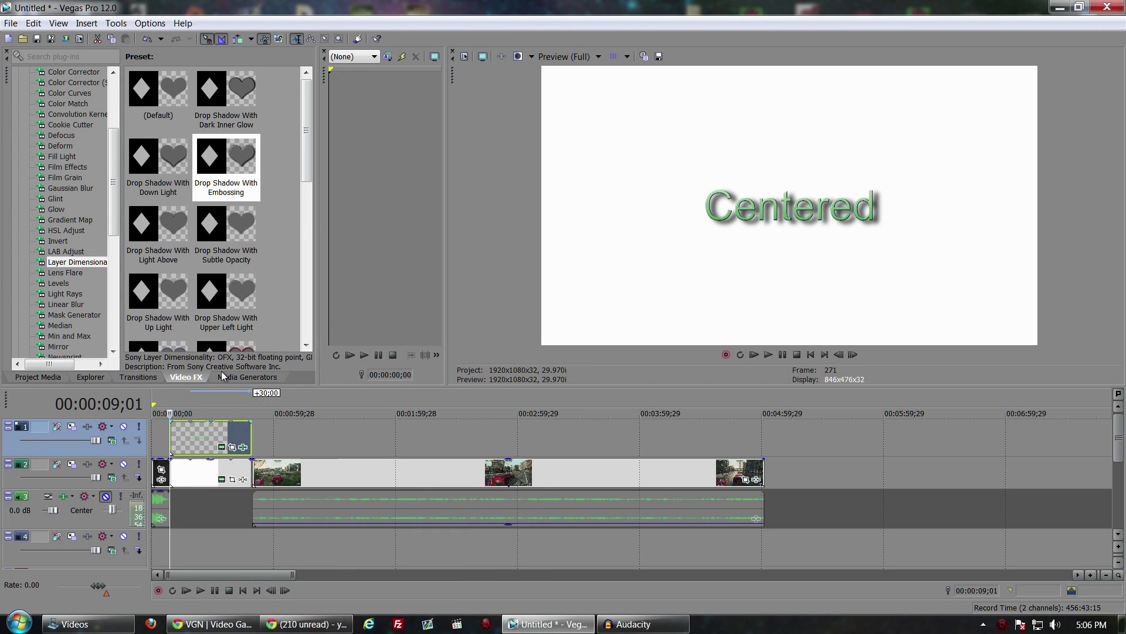
pyautogui.rightClick(199, 439)
pyautogui.click(264, 181)
pyautogui.rightClick(192, 479)
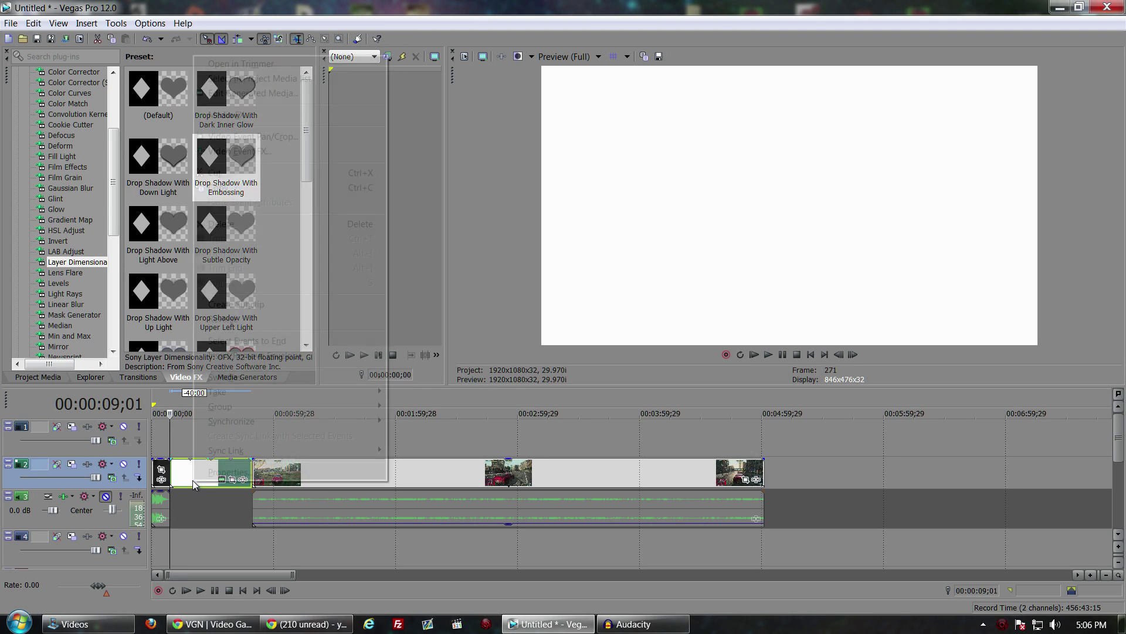
pyautogui.click(379, 226)
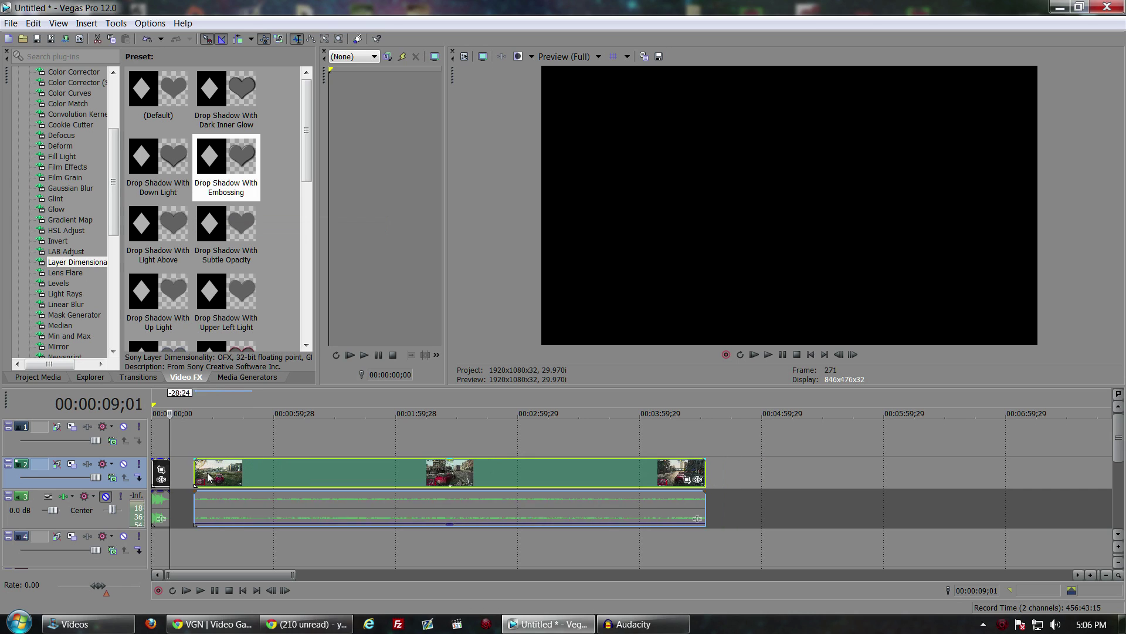
# - Move the gameplay clip to the timeline start and apply the default LAB Adjust preset
pyautogui.moveTo(208, 477); pyautogui.dragTo(150, 413)
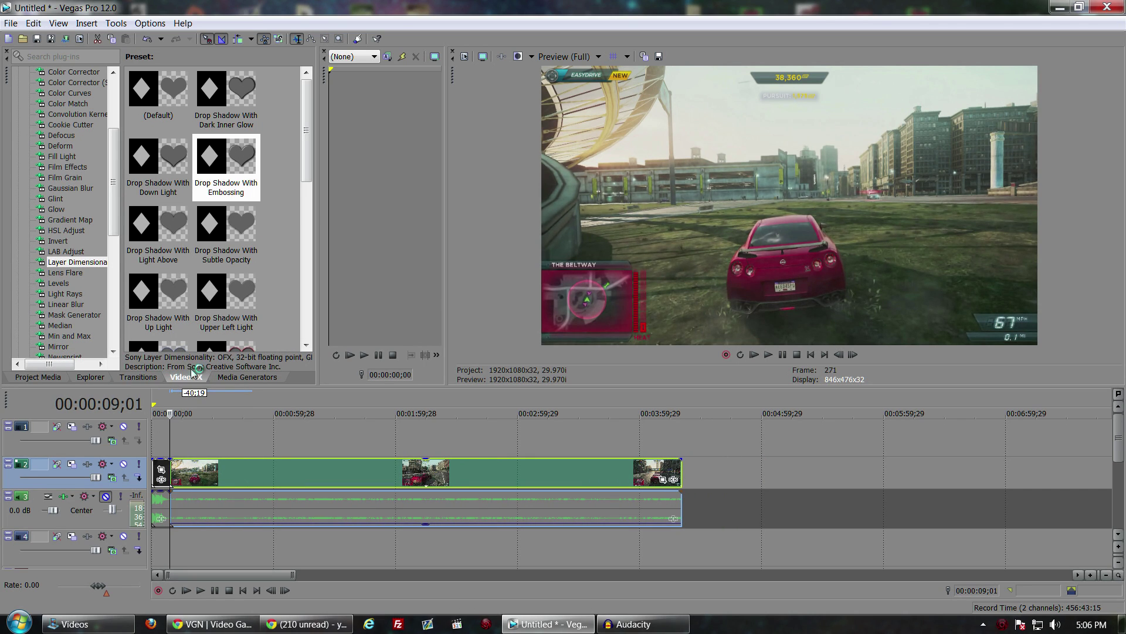
pyautogui.click(71, 252)
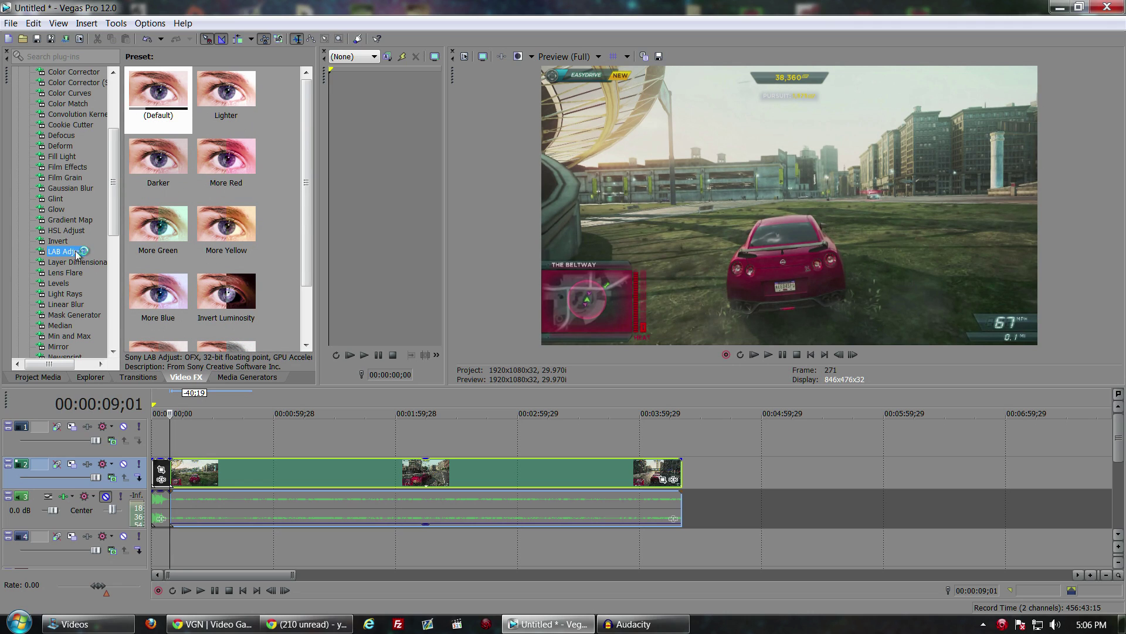
pyautogui.click(156, 104)
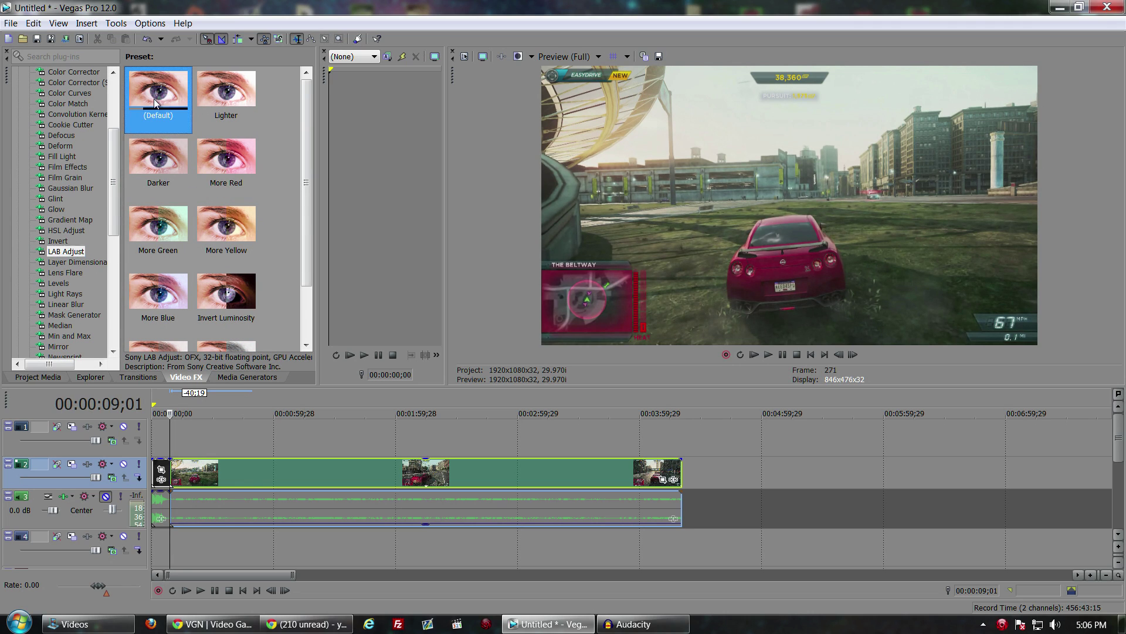
pyautogui.moveTo(326, 476); pyautogui.dragTo(318, 480)
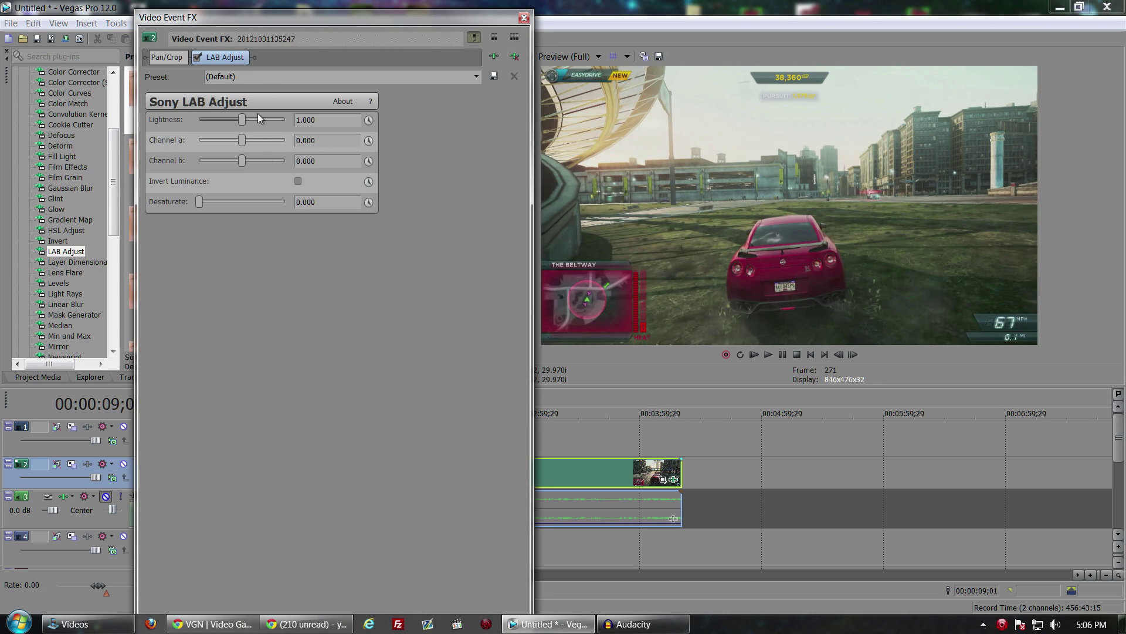
pyautogui.click(524, 20)
pyautogui.click(523, 19)
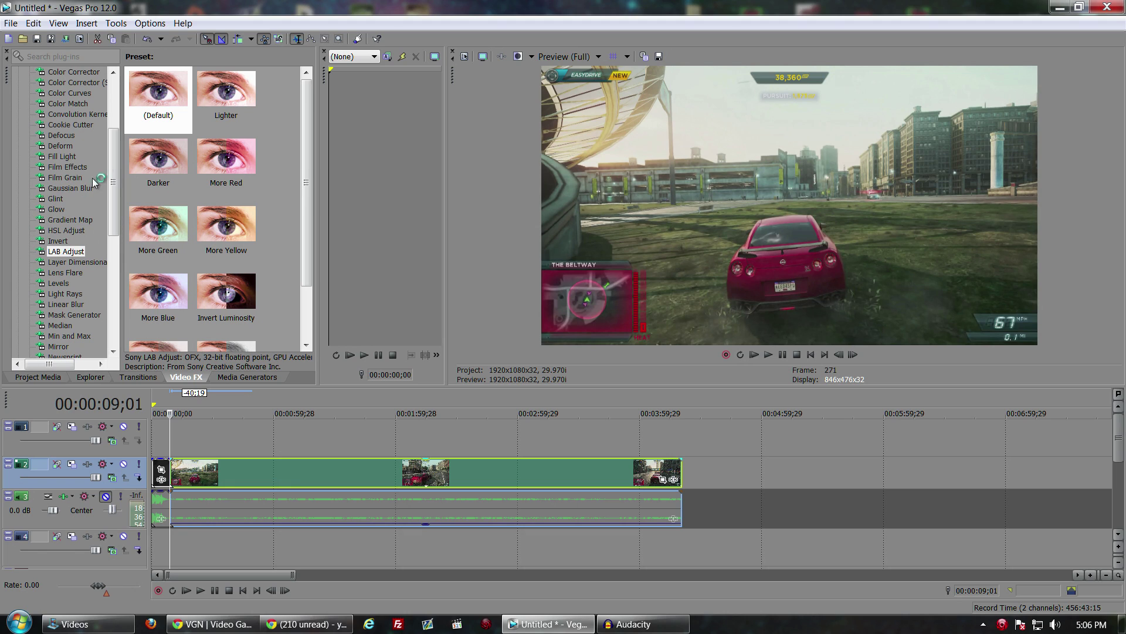
pyautogui.scroll(1, 109, 185)
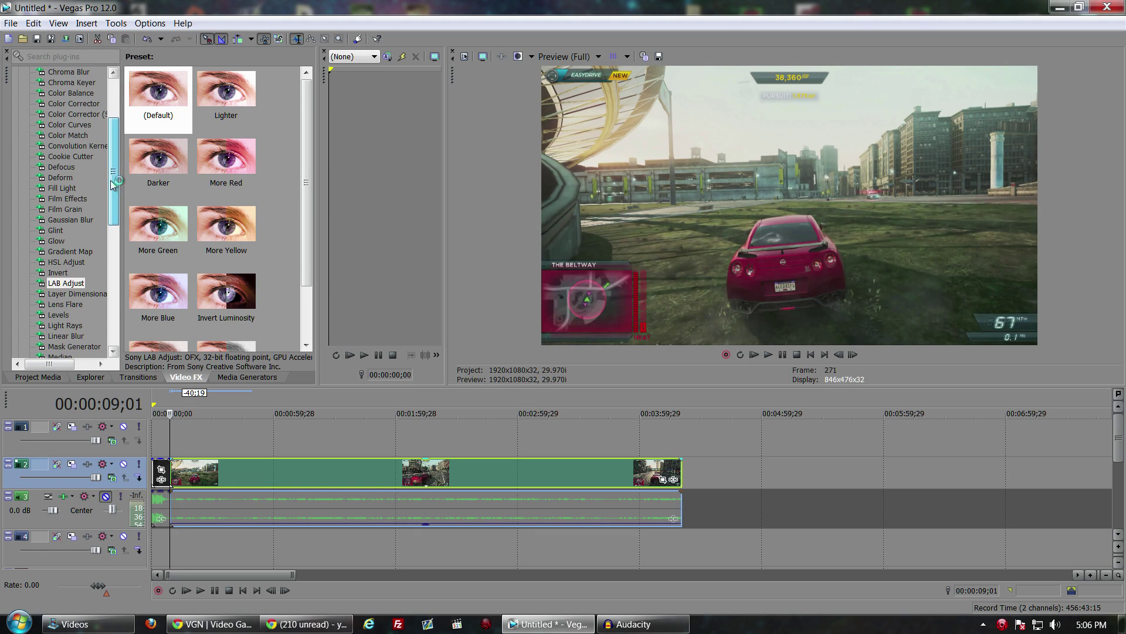
pyautogui.click(72, 135)
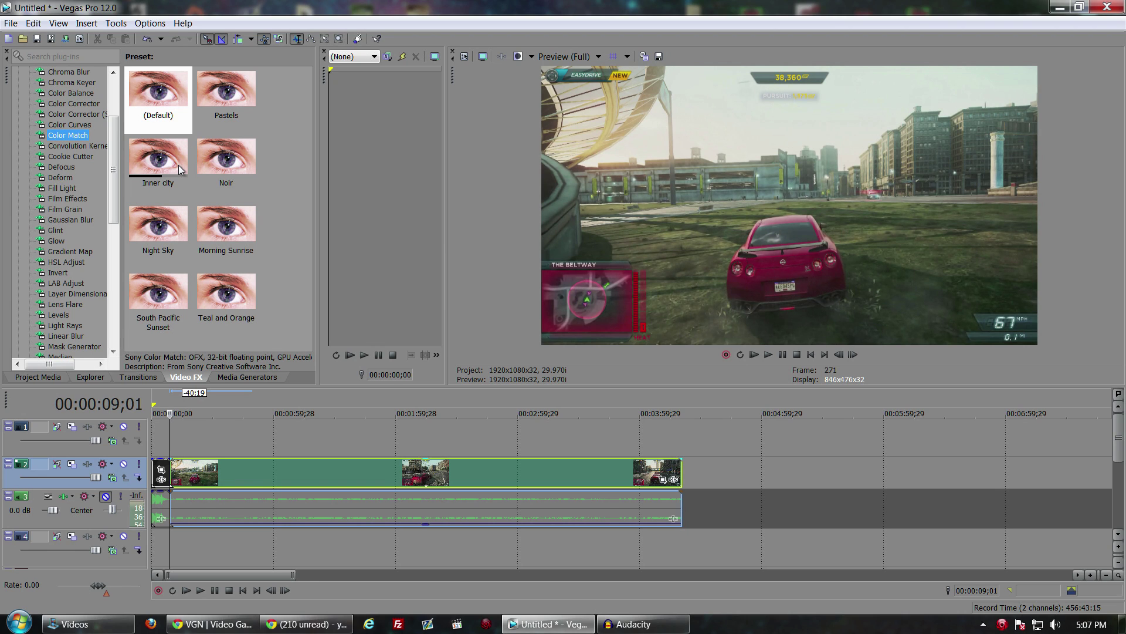
pyautogui.click(326, 434)
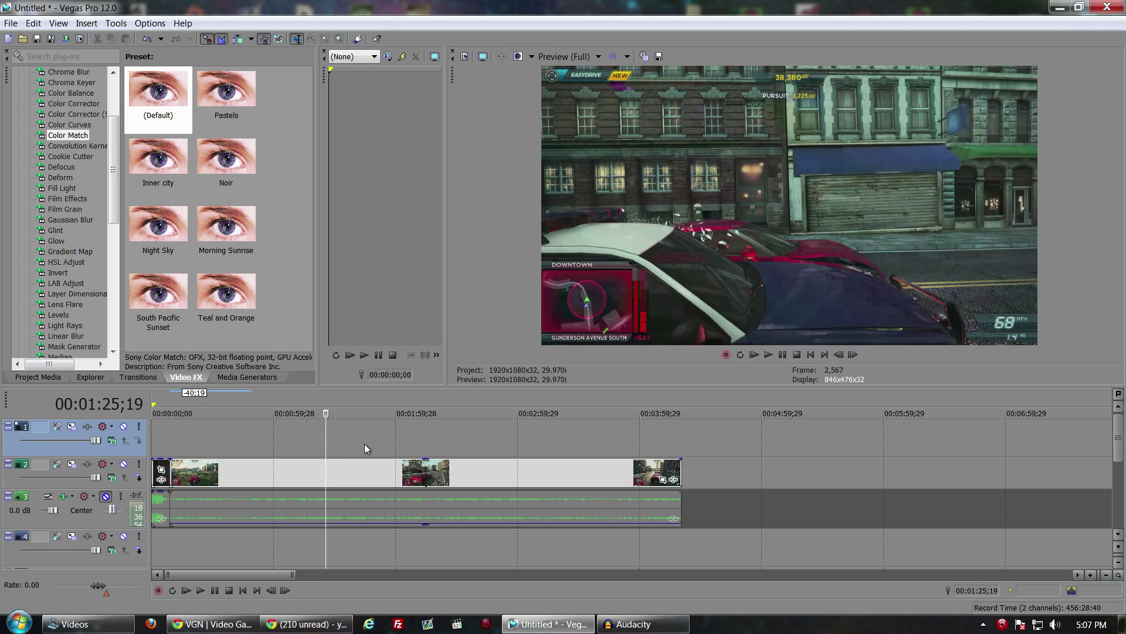
pyautogui.click(381, 444)
pyautogui.click(424, 444)
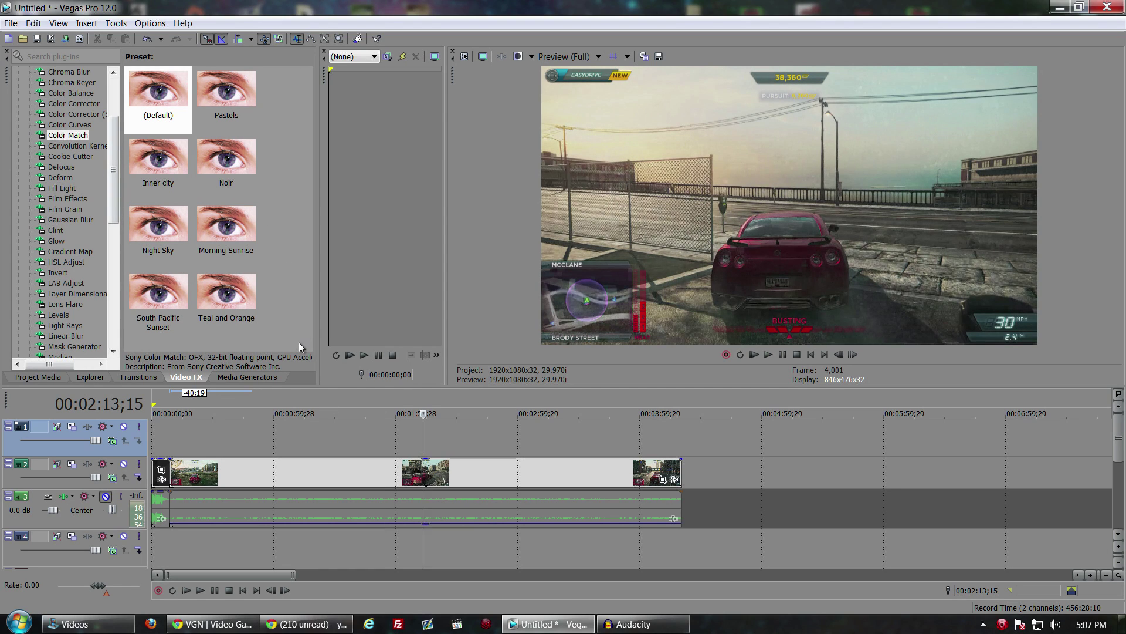
pyautogui.click(334, 449)
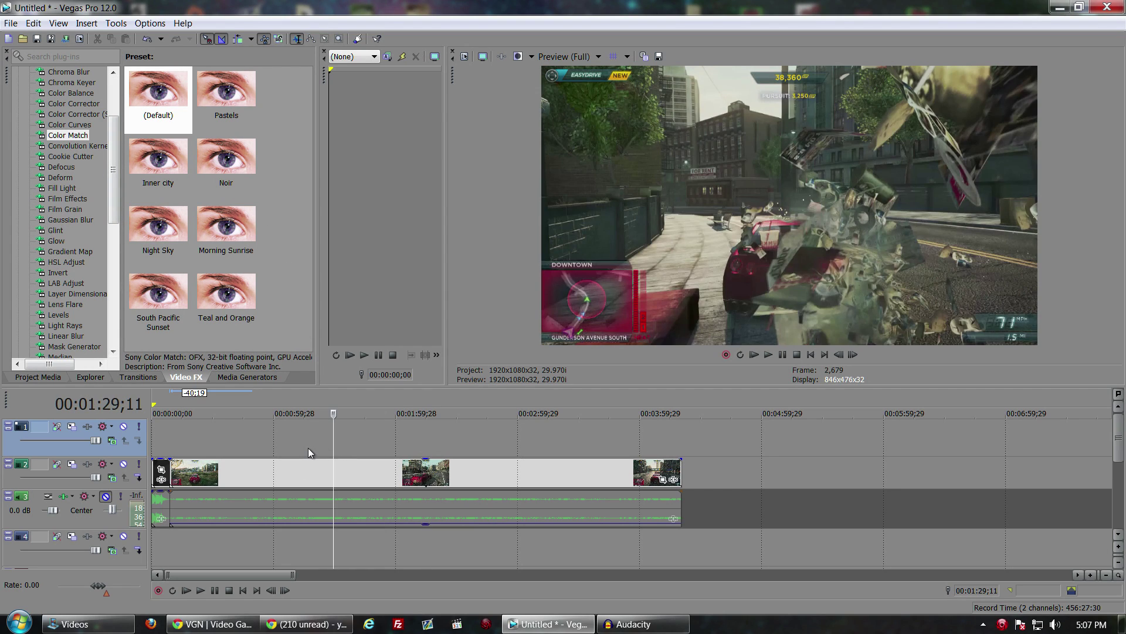
pyautogui.click(280, 446)
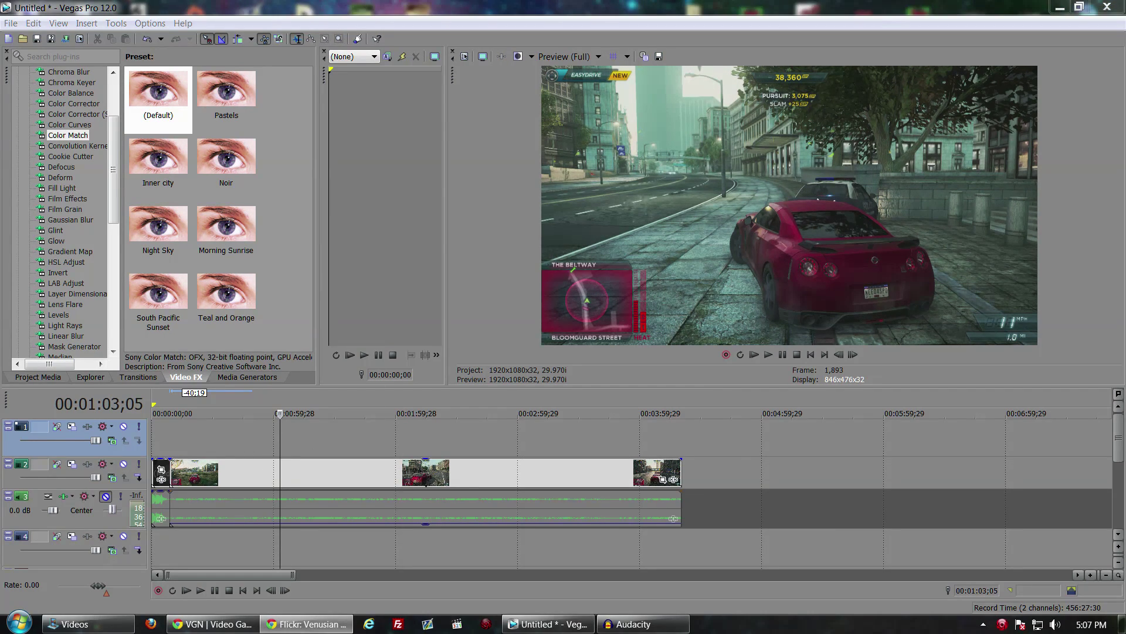
pyautogui.click(308, 624)
pyautogui.scroll(-5, 315, 298)
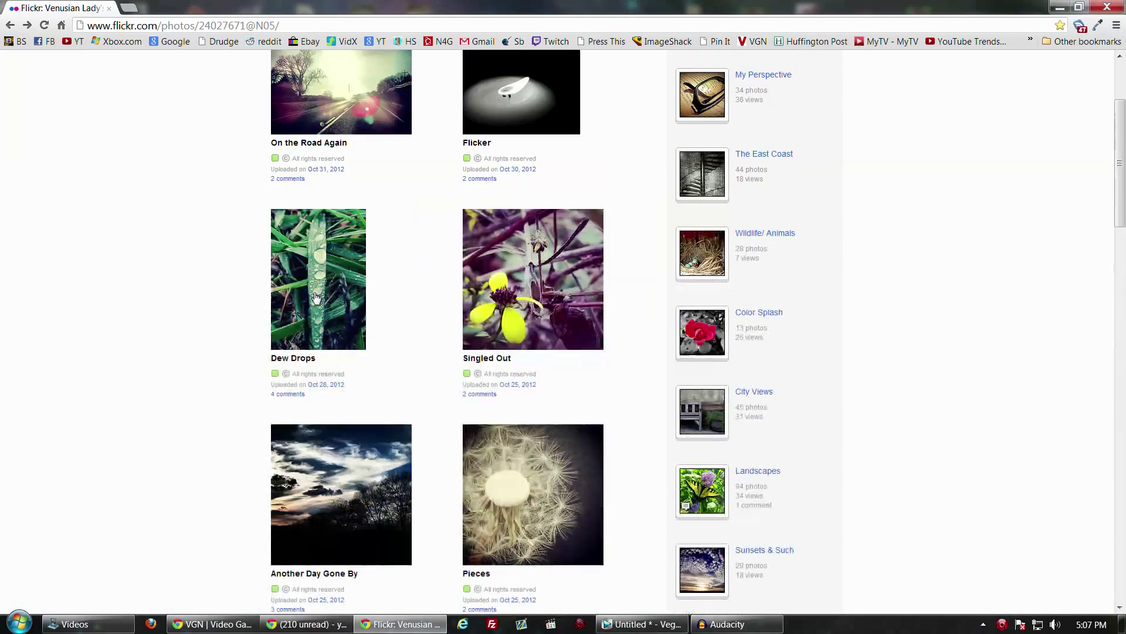
pyautogui.scroll(3, 316, 298)
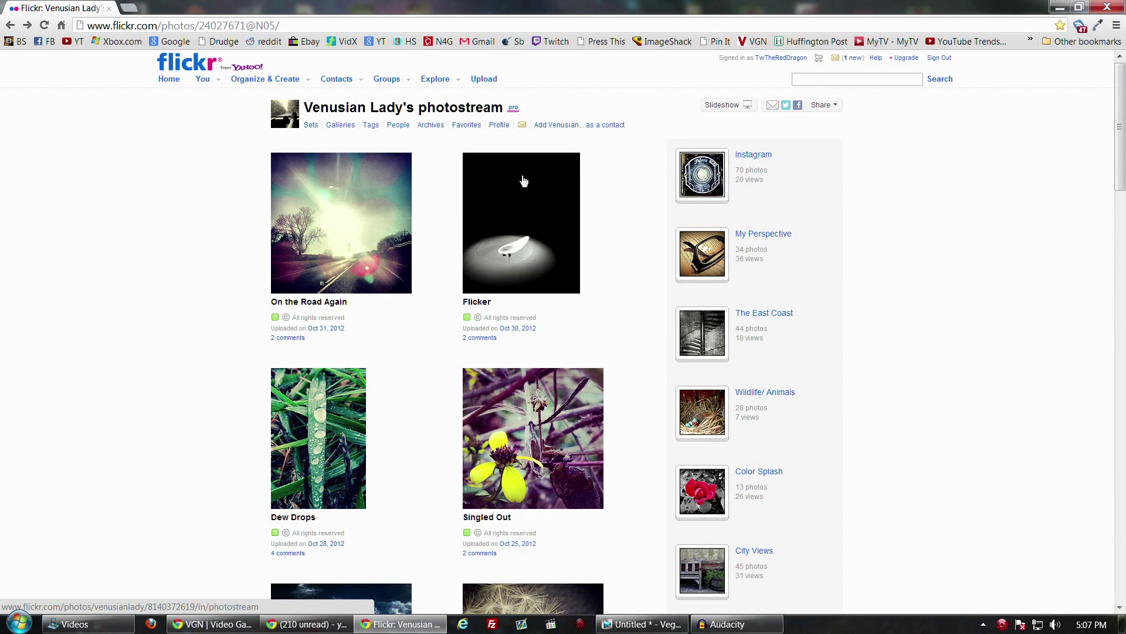
pyautogui.scroll(-2, 364, 385)
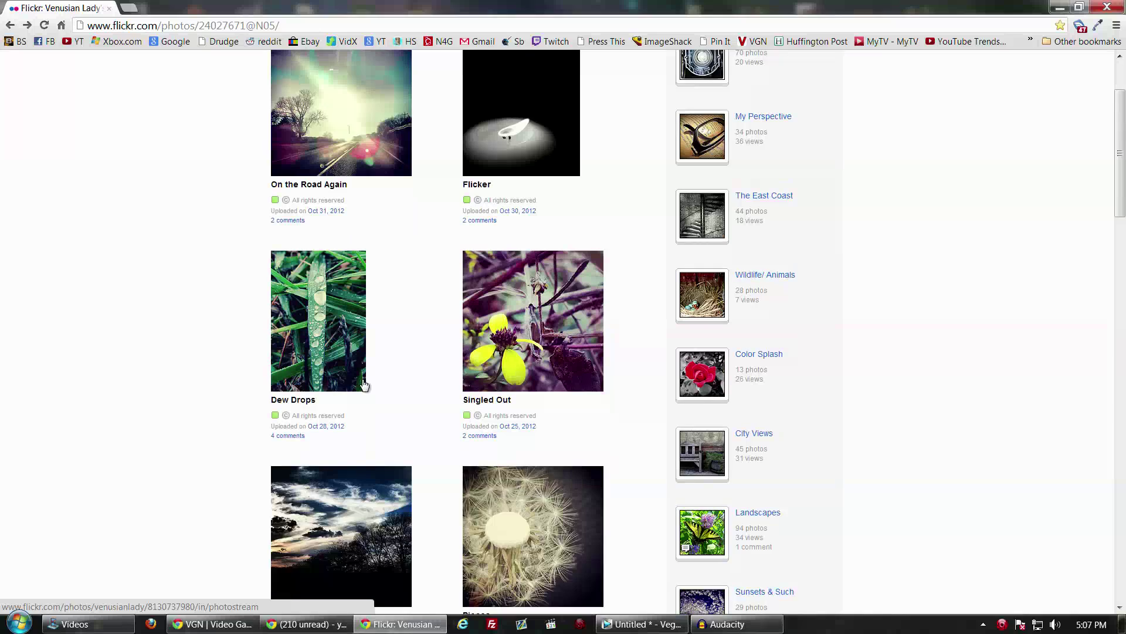
pyautogui.scroll(-9, 359, 381)
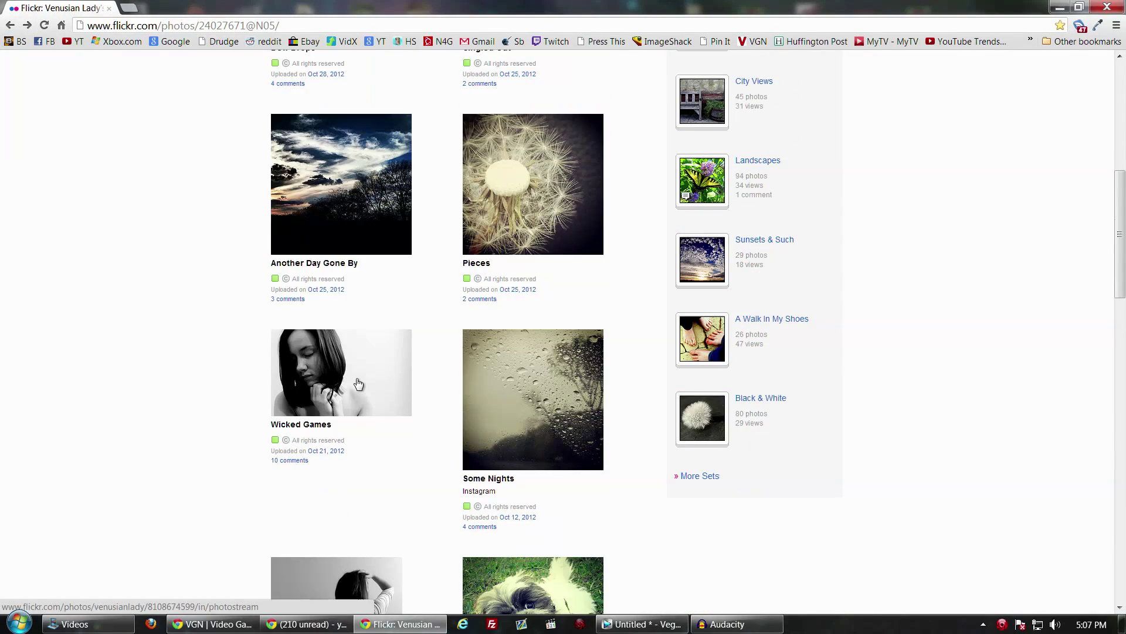
pyautogui.scroll(-9, 358, 382)
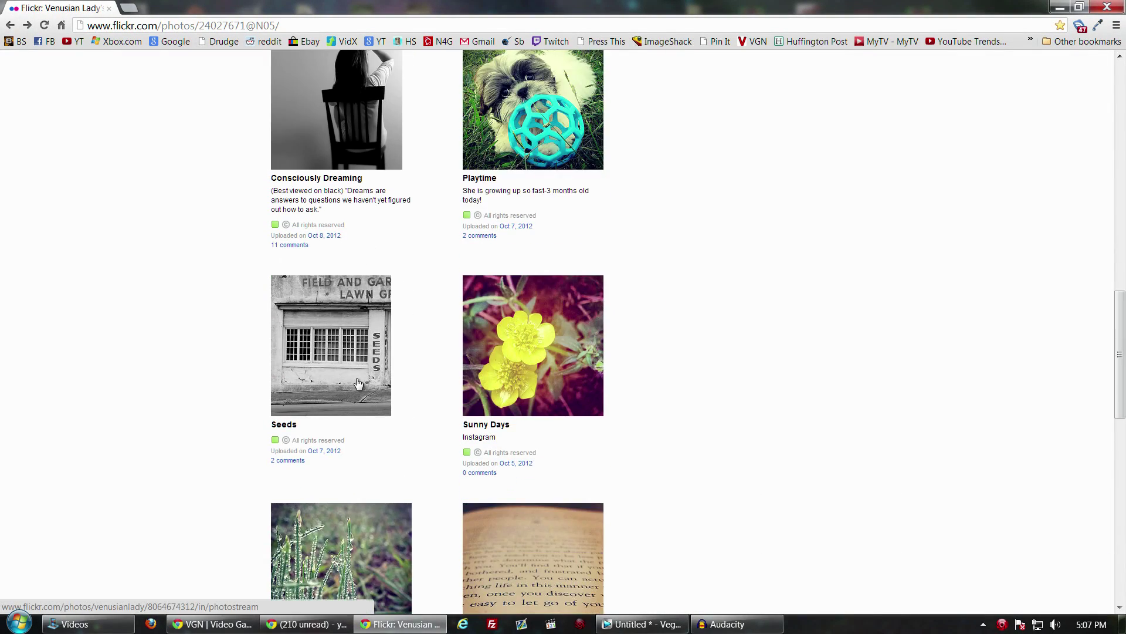
pyautogui.scroll(-3, 358, 380)
pyautogui.scroll(-4, 334, 383)
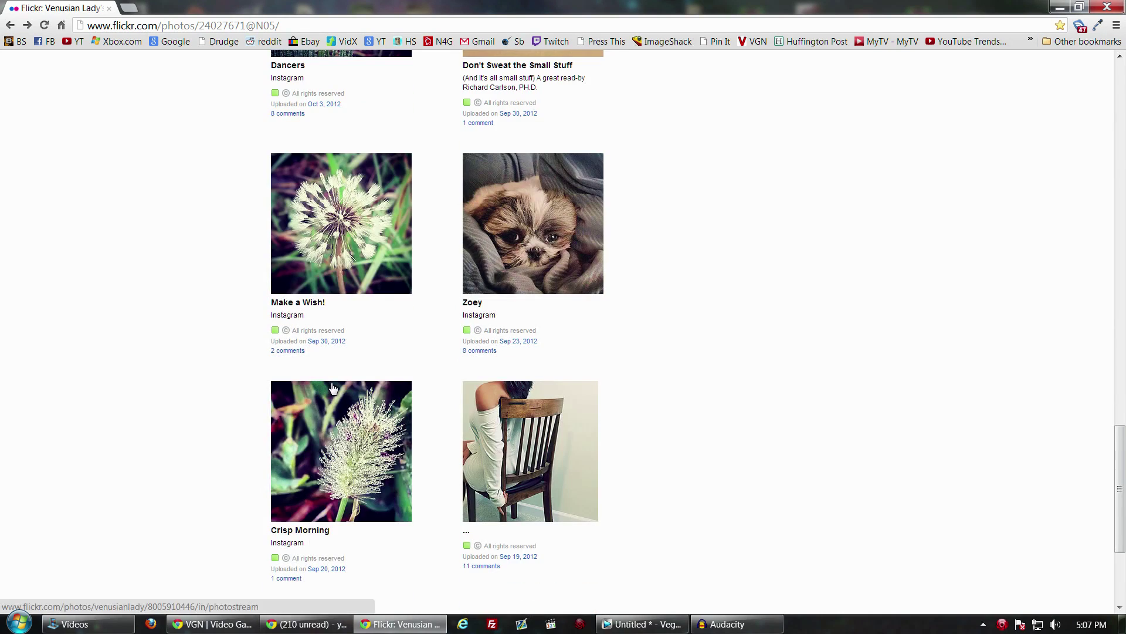
pyautogui.scroll(4, 333, 388)
pyautogui.scroll(7, 333, 387)
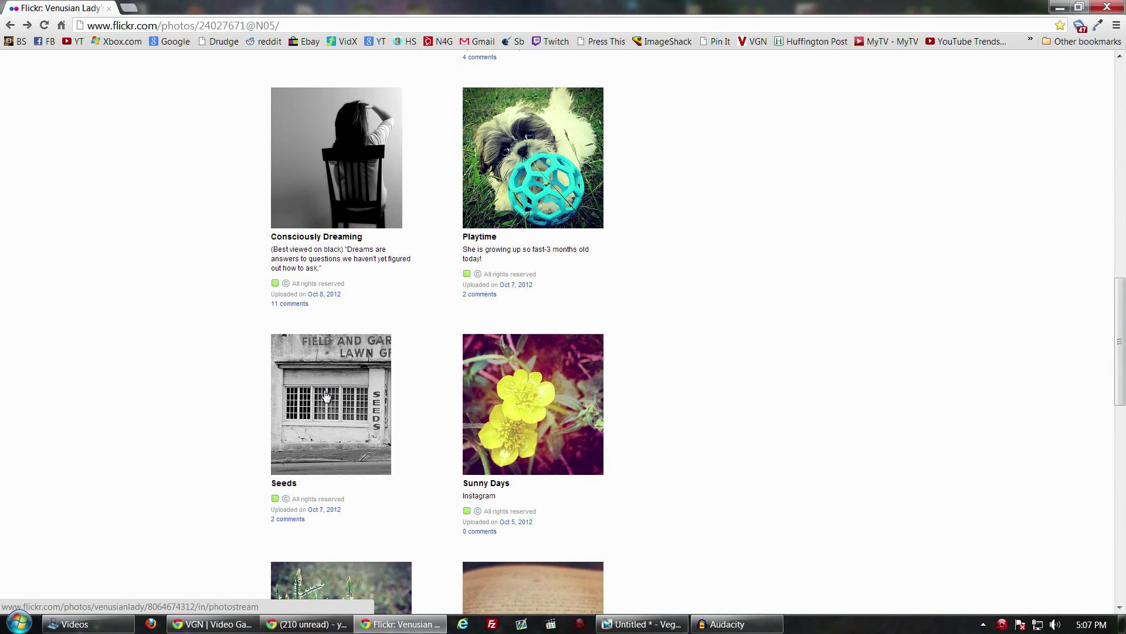
pyautogui.scroll(16, 358, 402)
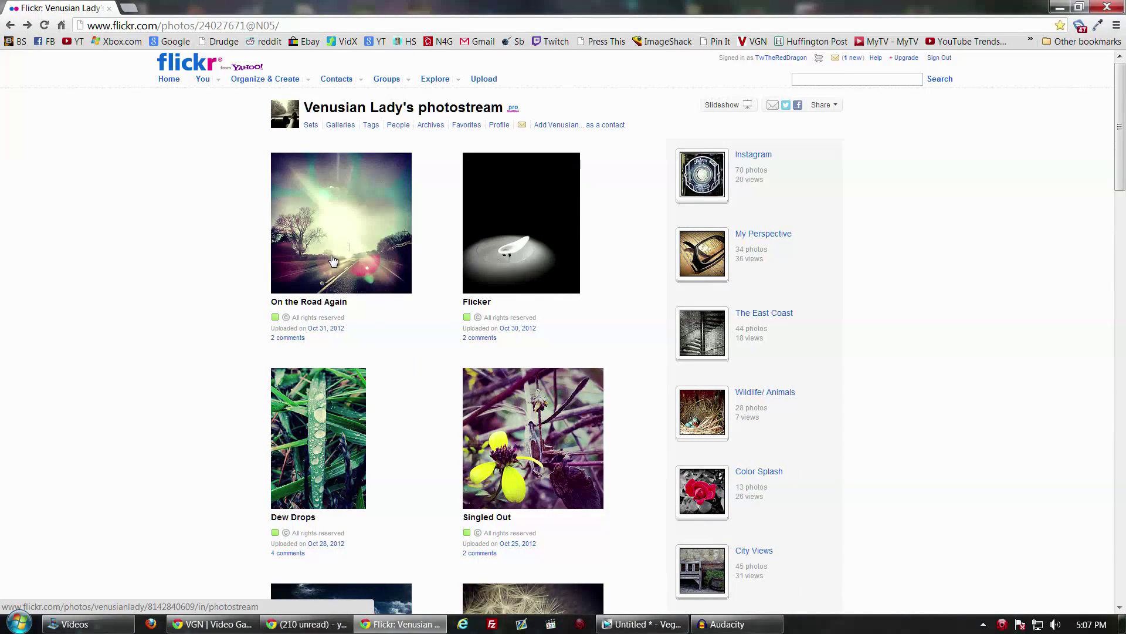
pyautogui.scroll(-4, 351, 276)
pyautogui.scroll(3, 352, 280)
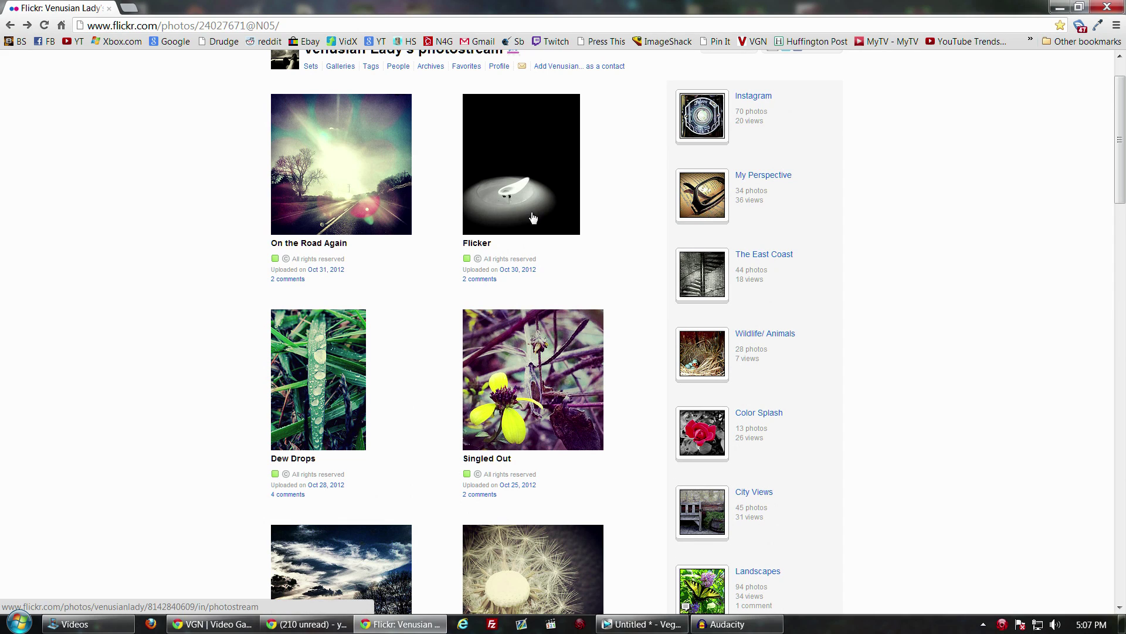
pyautogui.click(1095, 7)
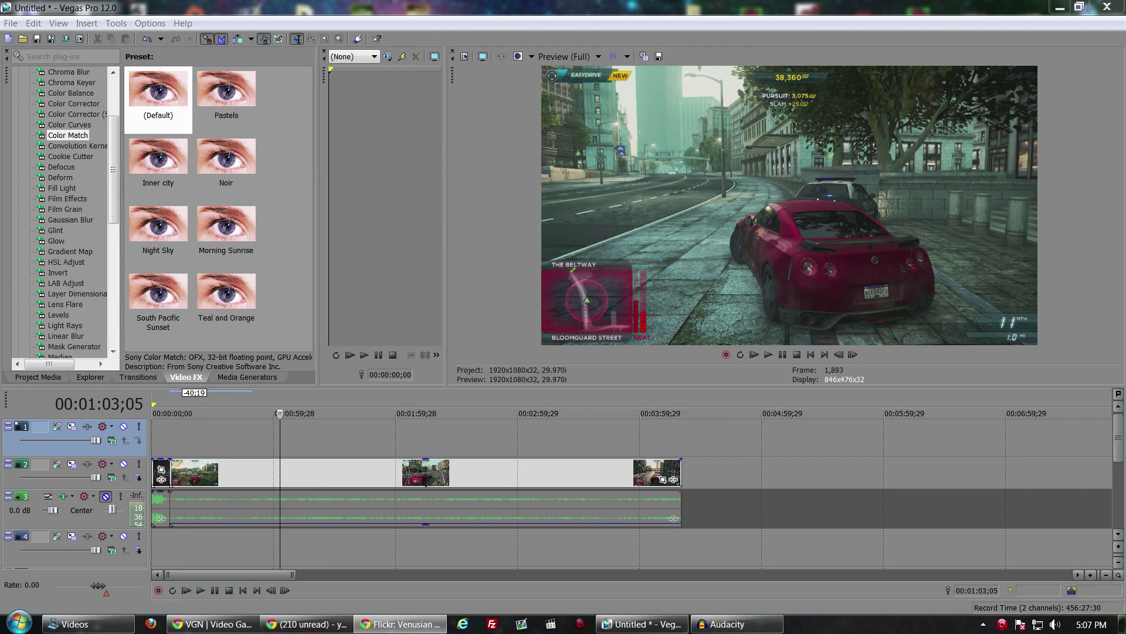
# - Open Lady2.png from Project Media in the Trimmer
pyautogui.click(52, 378)
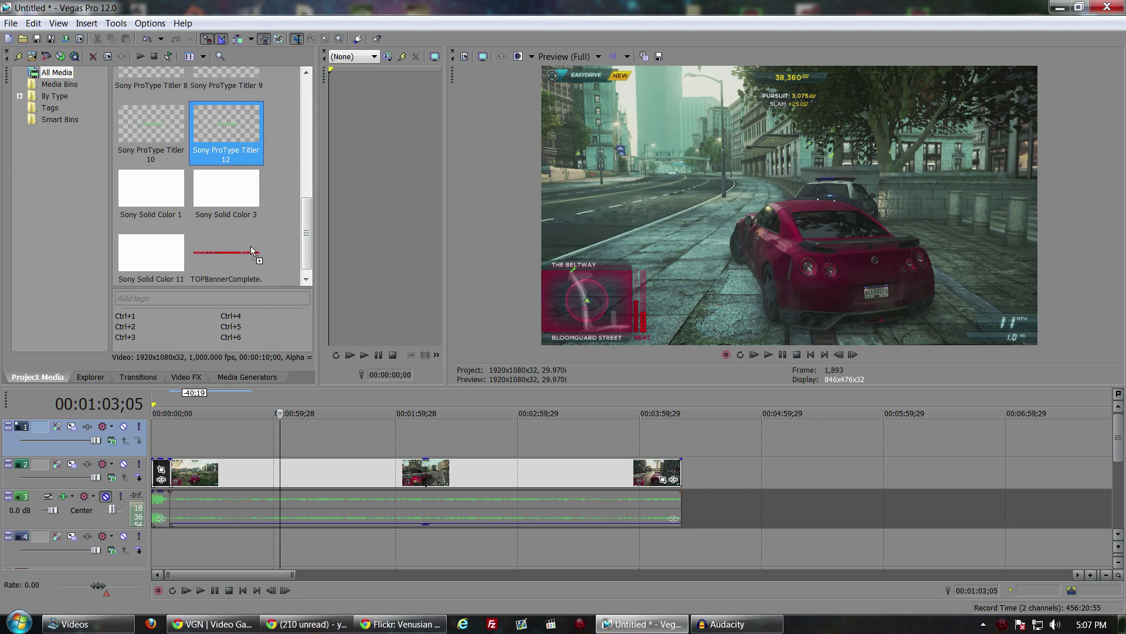
pyautogui.scroll(1, 314, 221)
pyautogui.scroll(5, 311, 229)
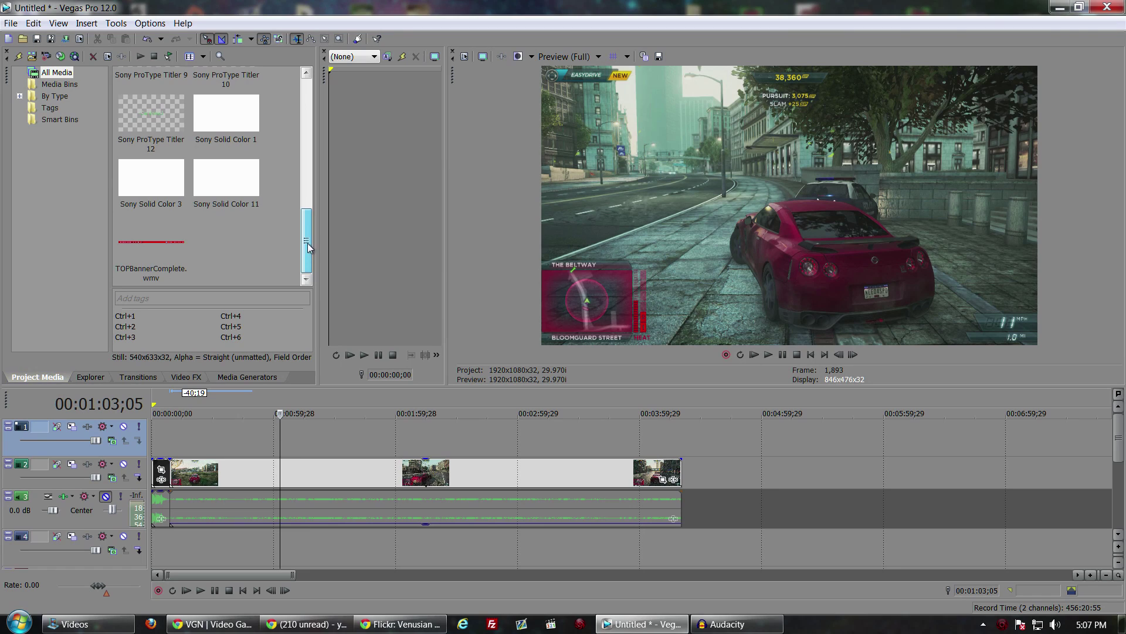
pyautogui.rightClick(144, 181)
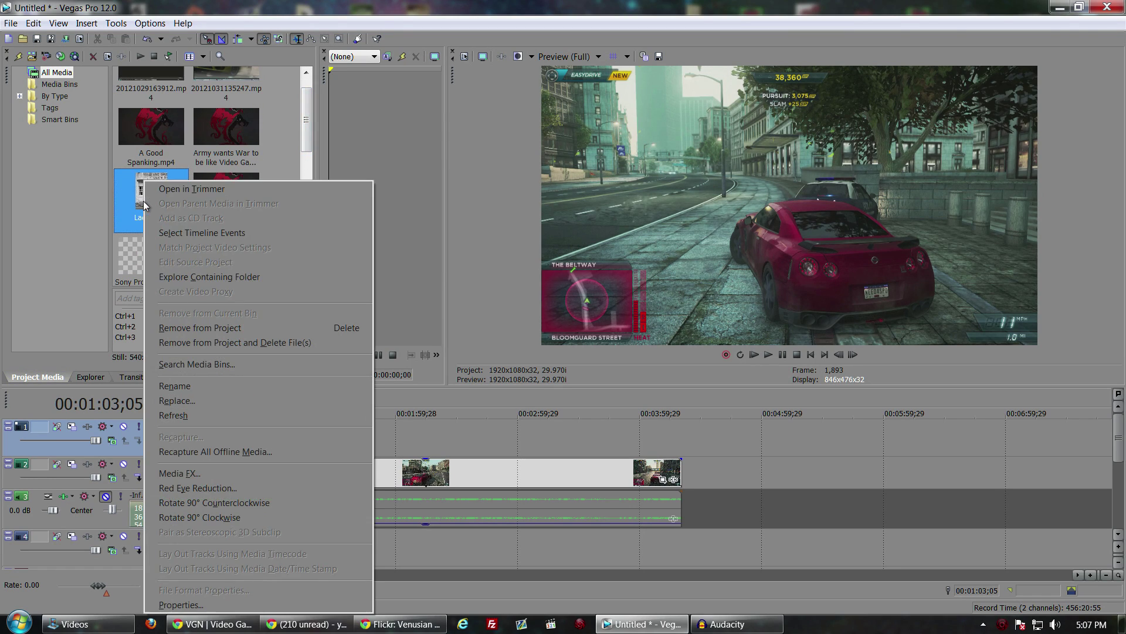
pyautogui.click(160, 189)
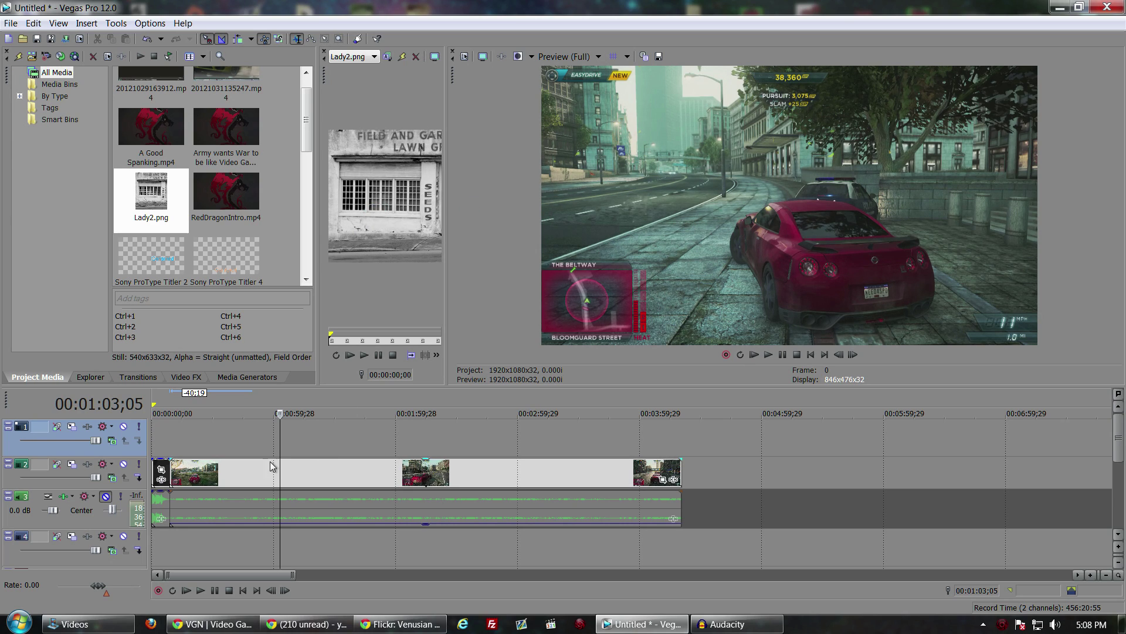
pyautogui.click(186, 377)
# - Apply default Color Match to the track 2 gameplay clip, using the Trimmer image as source
pyautogui.moveTo(149, 115); pyautogui.dragTo(173, 108)
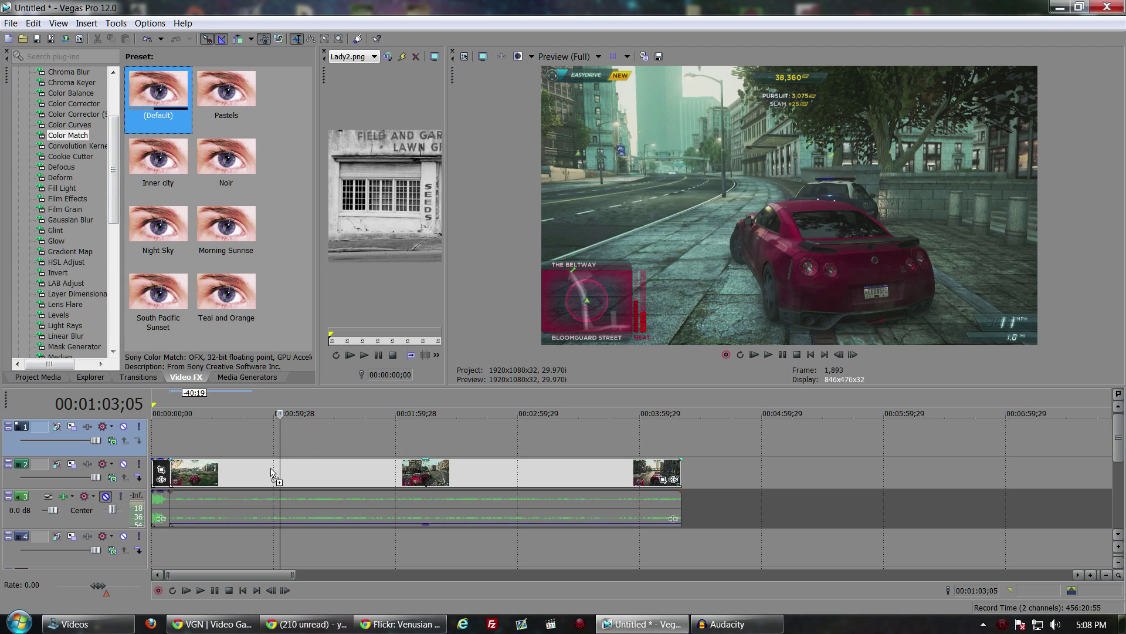
pyautogui.moveTo(271, 469); pyautogui.dragTo(271, 469)
pyautogui.moveTo(217, 22); pyautogui.dragTo(156, 287)
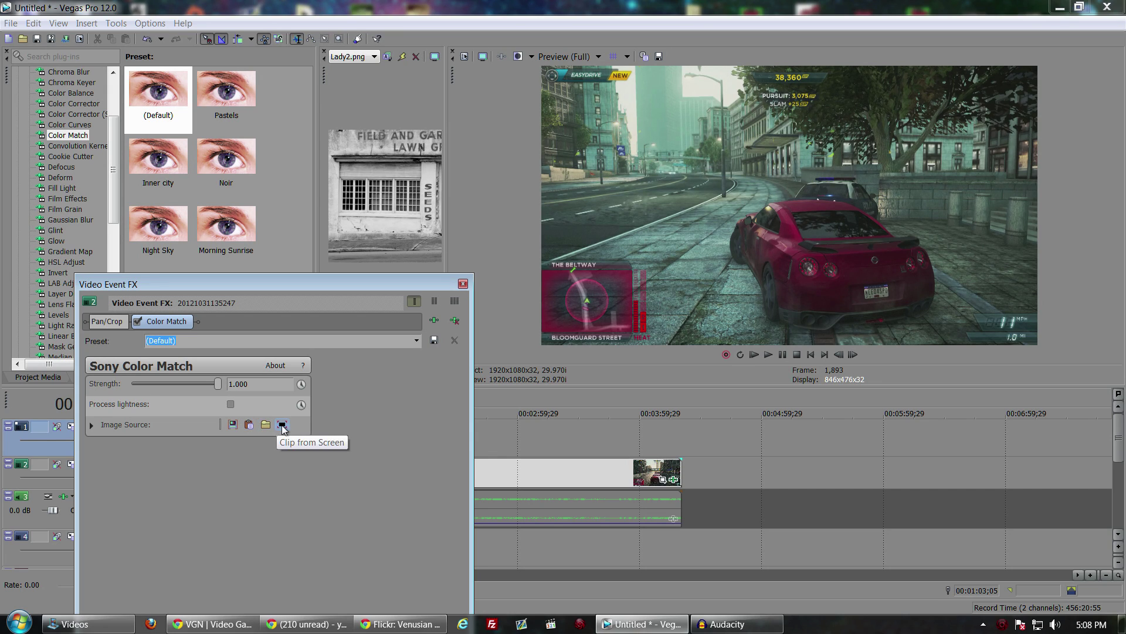
pyautogui.click(232, 426)
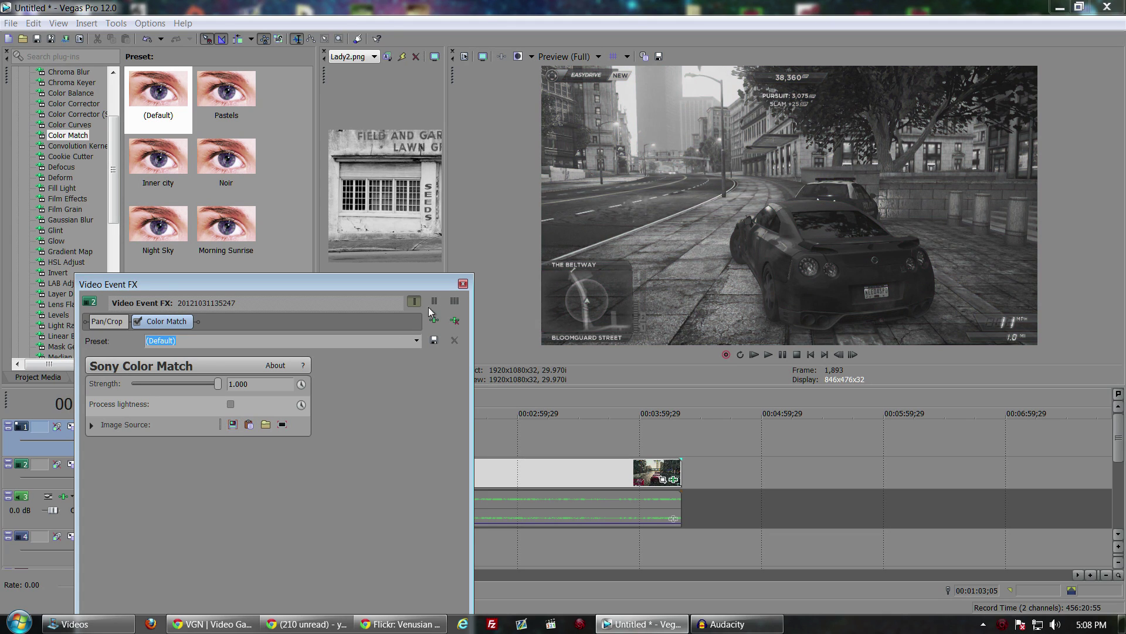
pyautogui.click(463, 285)
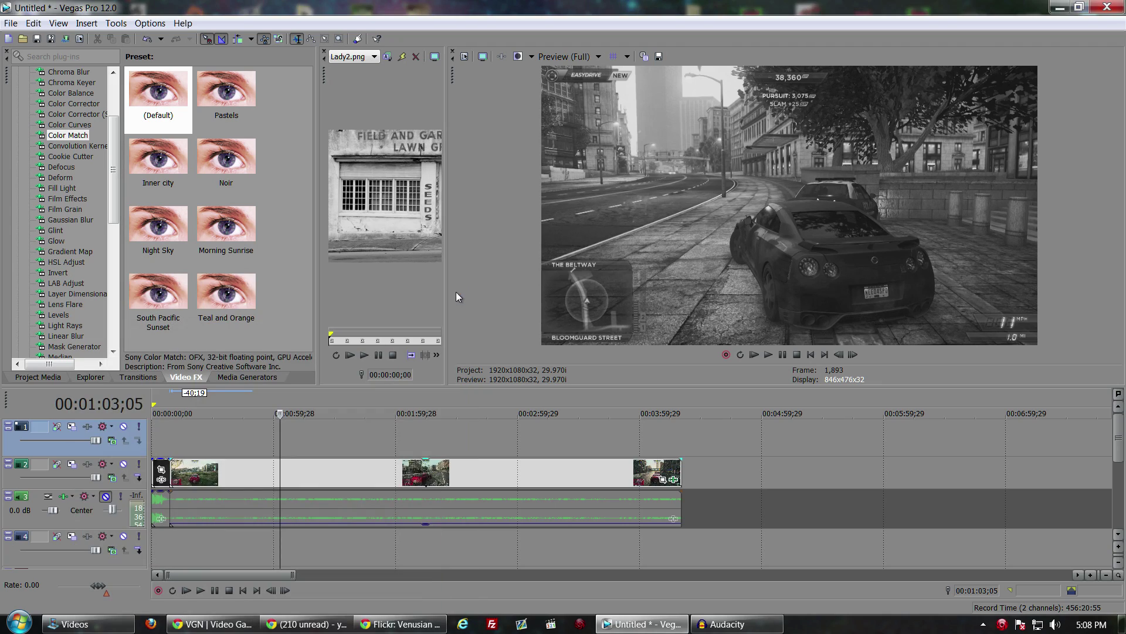
# - Play the black-and-white result from about 1:53, pausing at 00:02:04;05
pyautogui.click(382, 534)
pyautogui.click(200, 590)
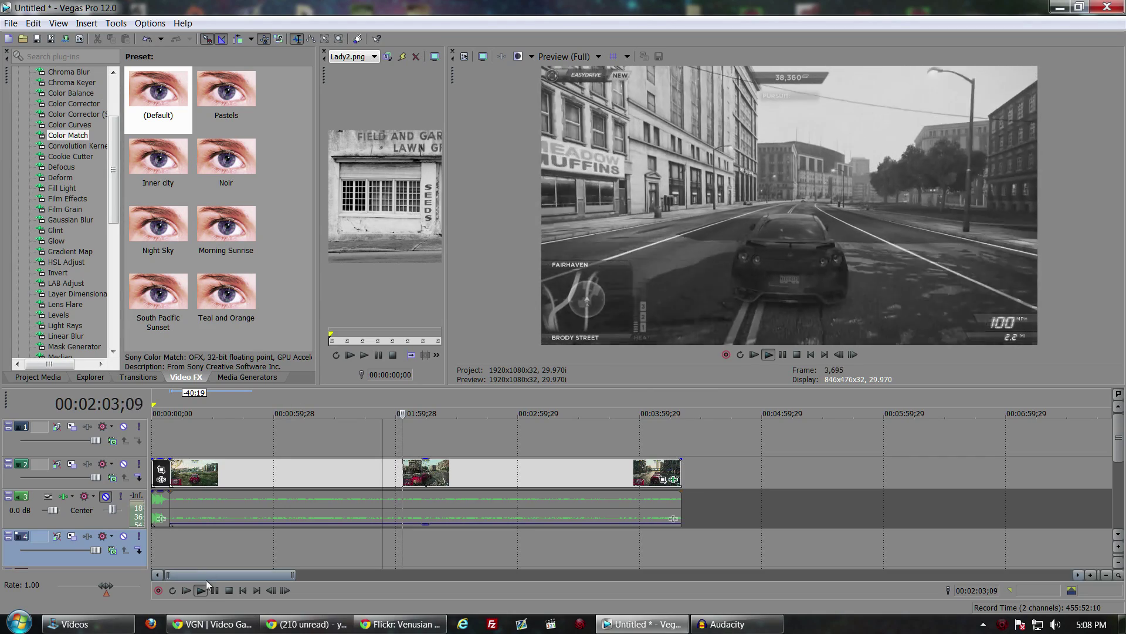
pyautogui.click(217, 589)
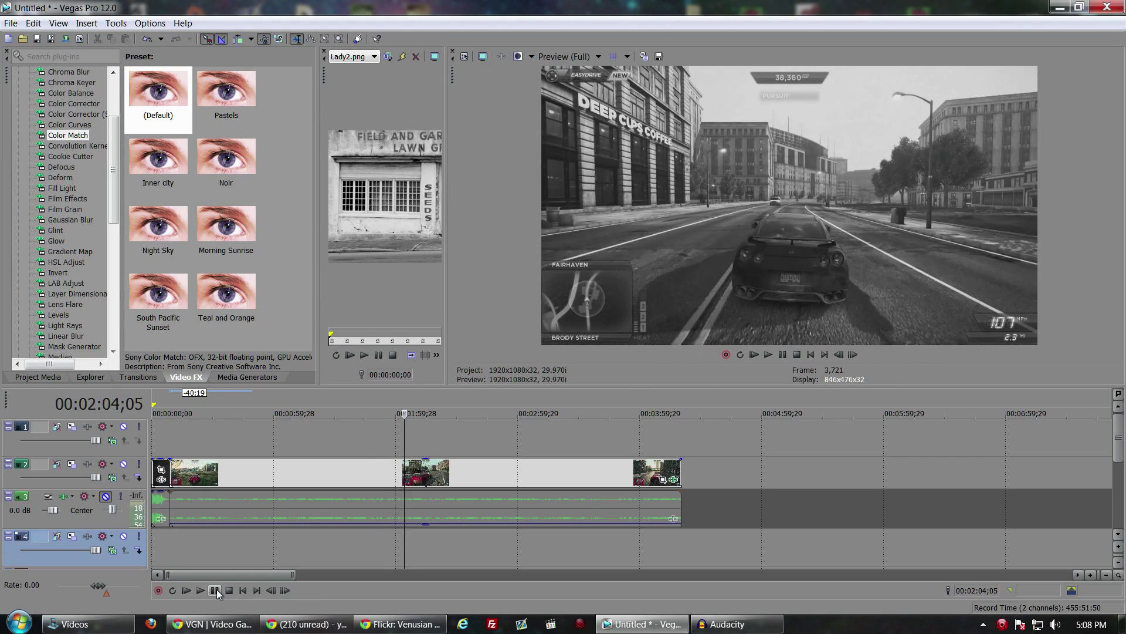
# - Undo the Color Match change and the added plug-in from the Edit menu
pyautogui.click(32, 23)
pyautogui.click(53, 39)
pyautogui.click(33, 24)
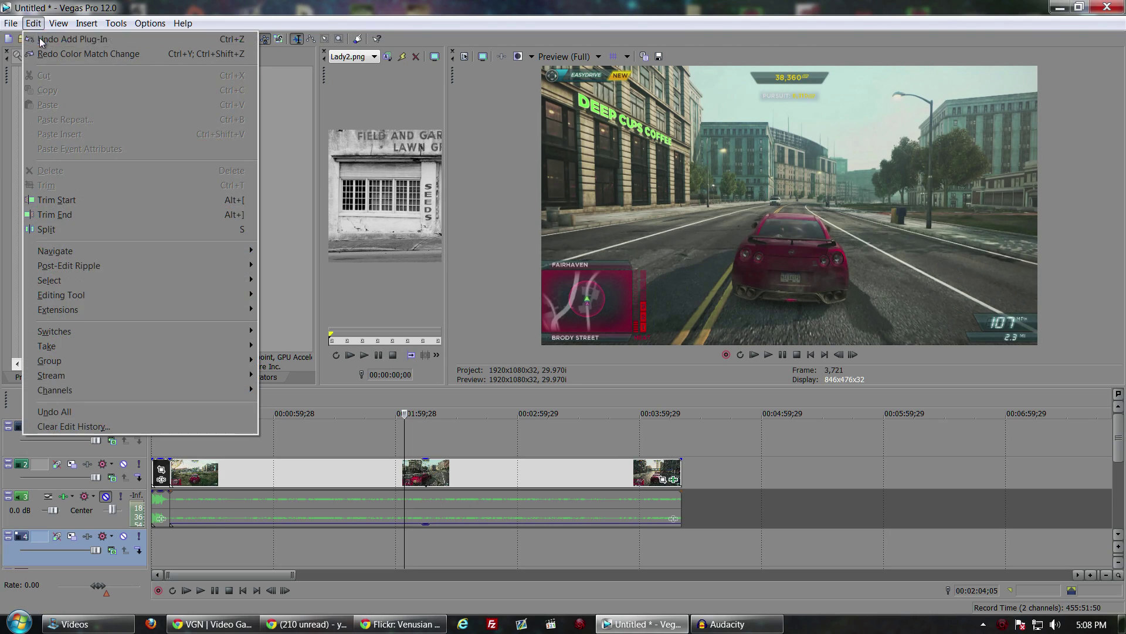
pyautogui.click(40, 39)
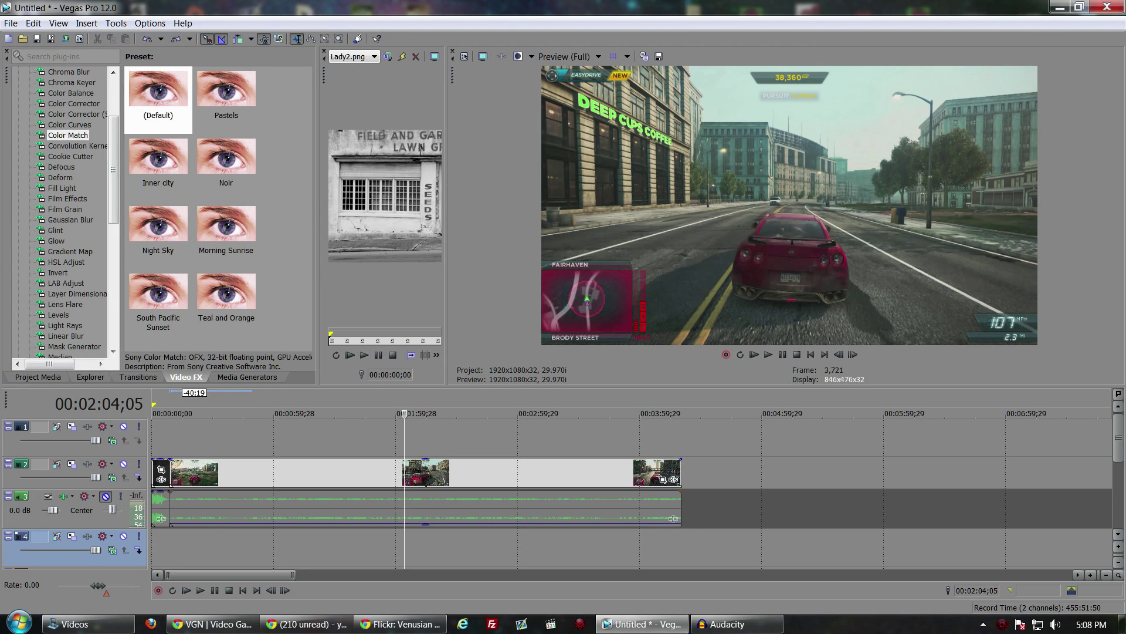
pyautogui.click(23, 381)
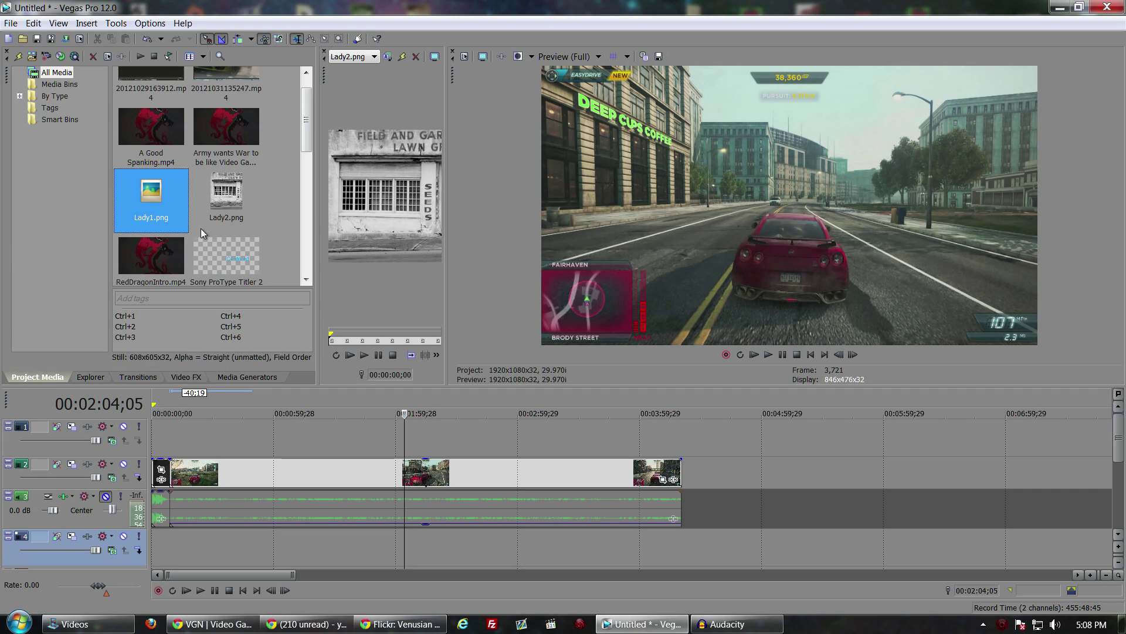
# - Load Lady1.png into the Trimmer, reapply default Color Match using it as source, and play
pyautogui.rightClick(153, 183)
pyautogui.click(174, 197)
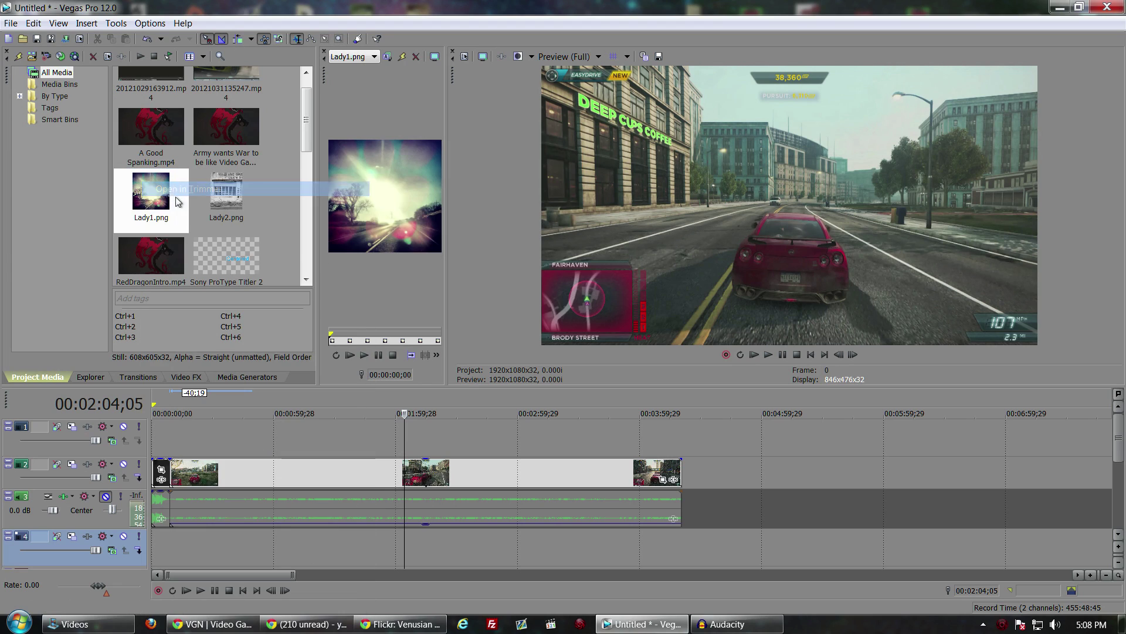
pyautogui.click(191, 377)
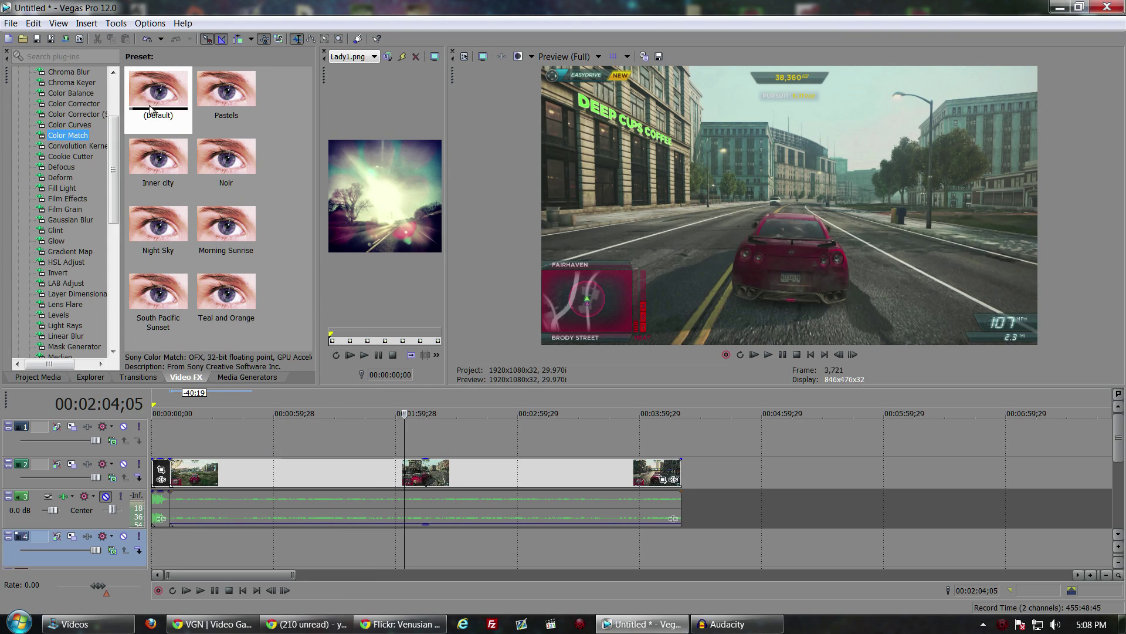
pyautogui.moveTo(159, 97); pyautogui.dragTo(329, 463)
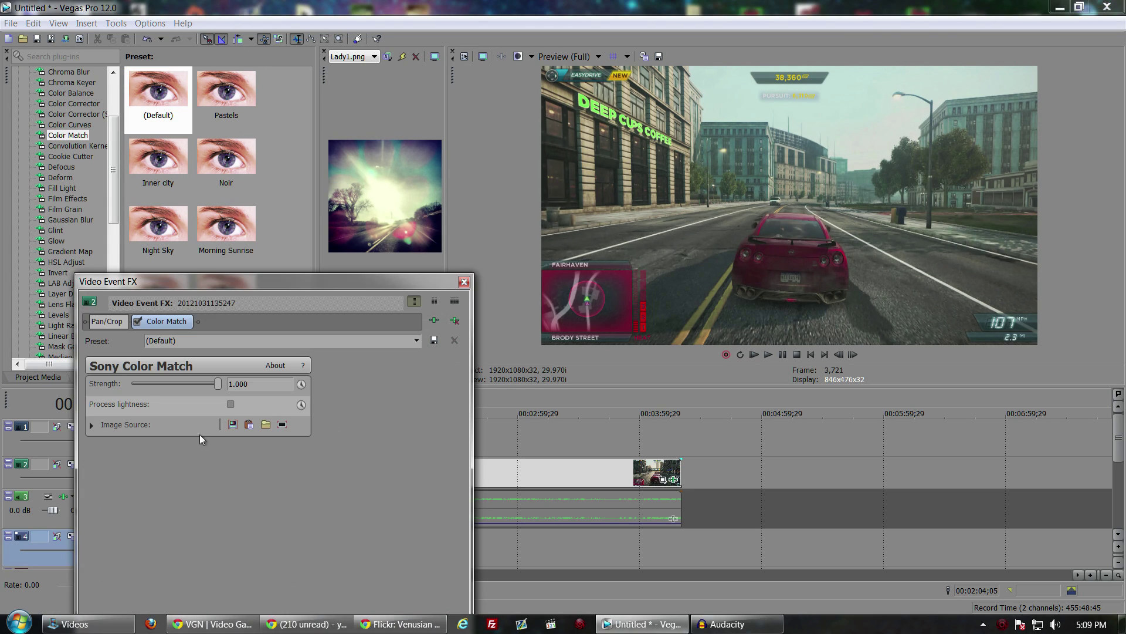
pyautogui.click(249, 424)
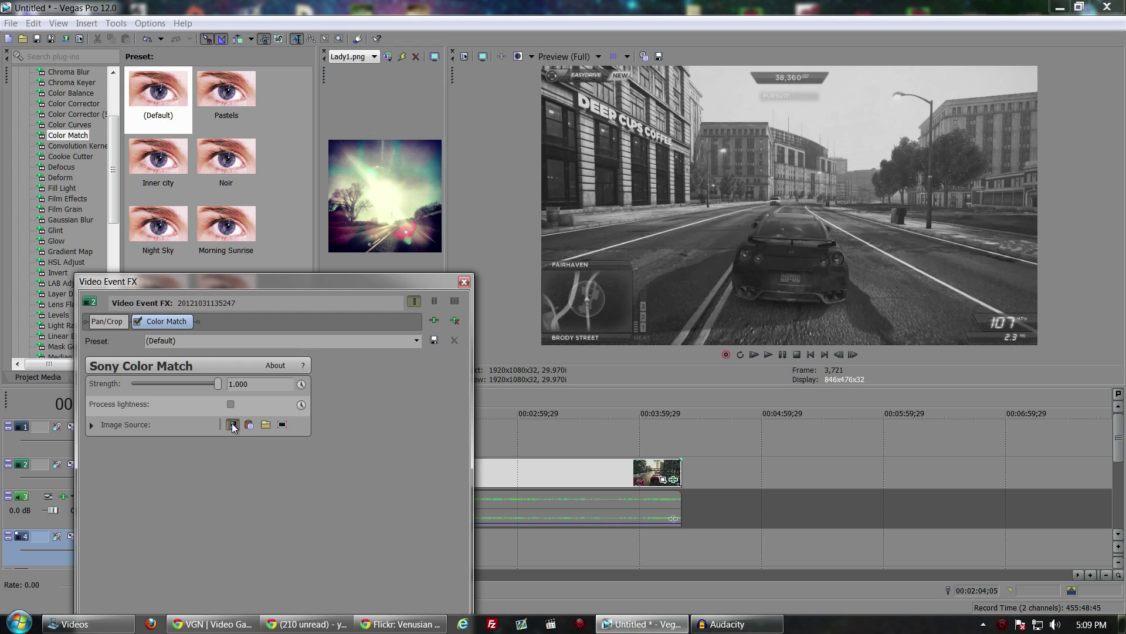
pyautogui.click(233, 425)
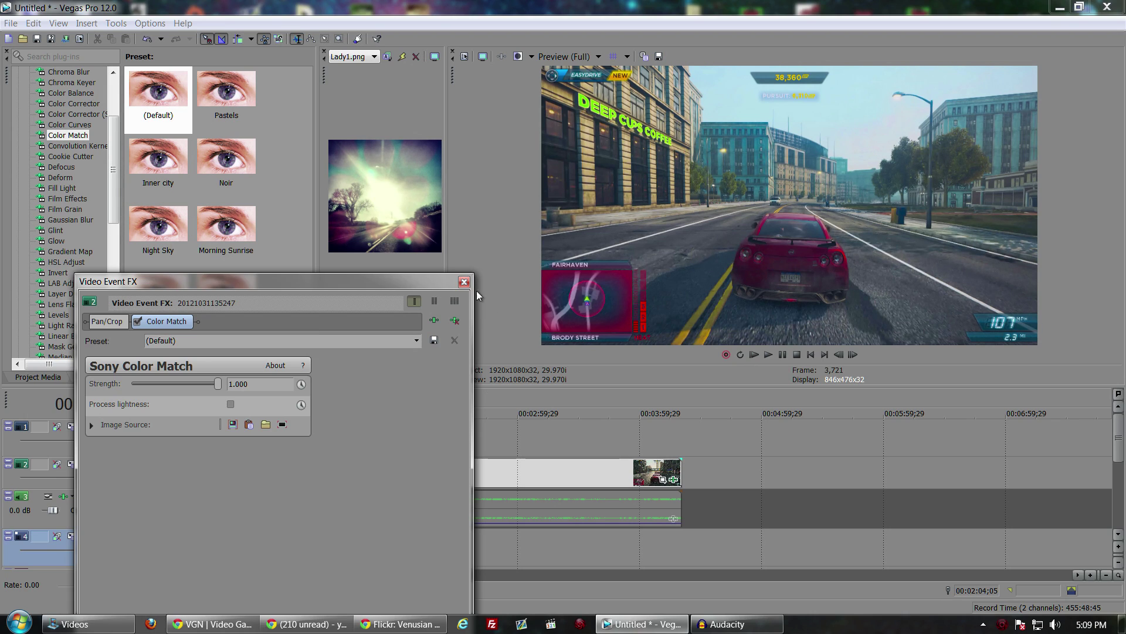
pyautogui.click(464, 281)
pyautogui.click(205, 588)
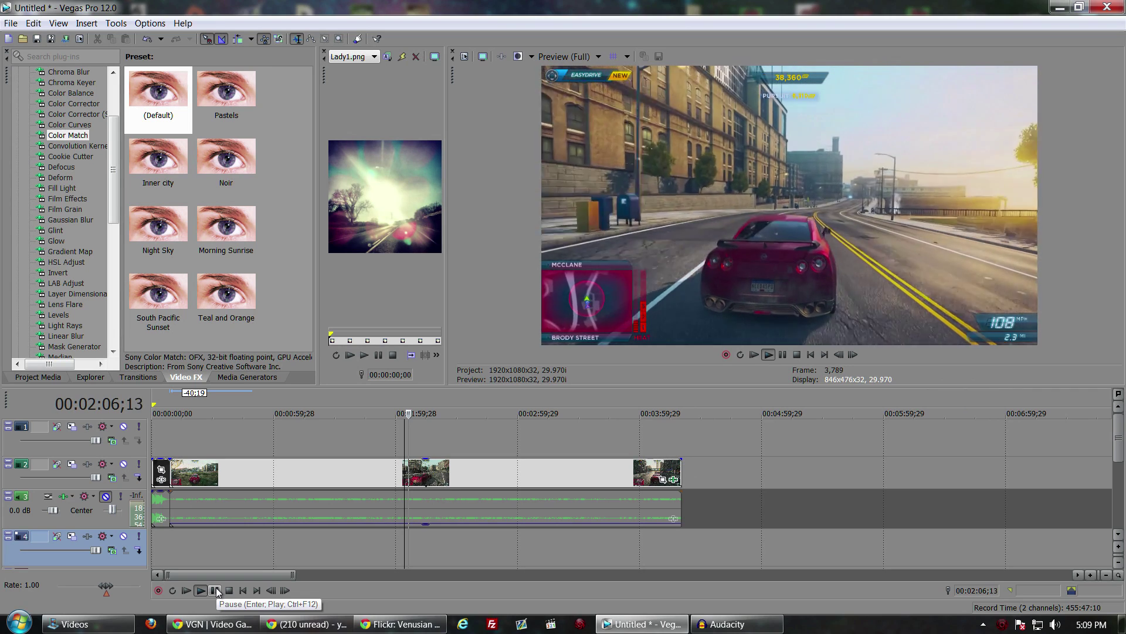
pyautogui.click(216, 589)
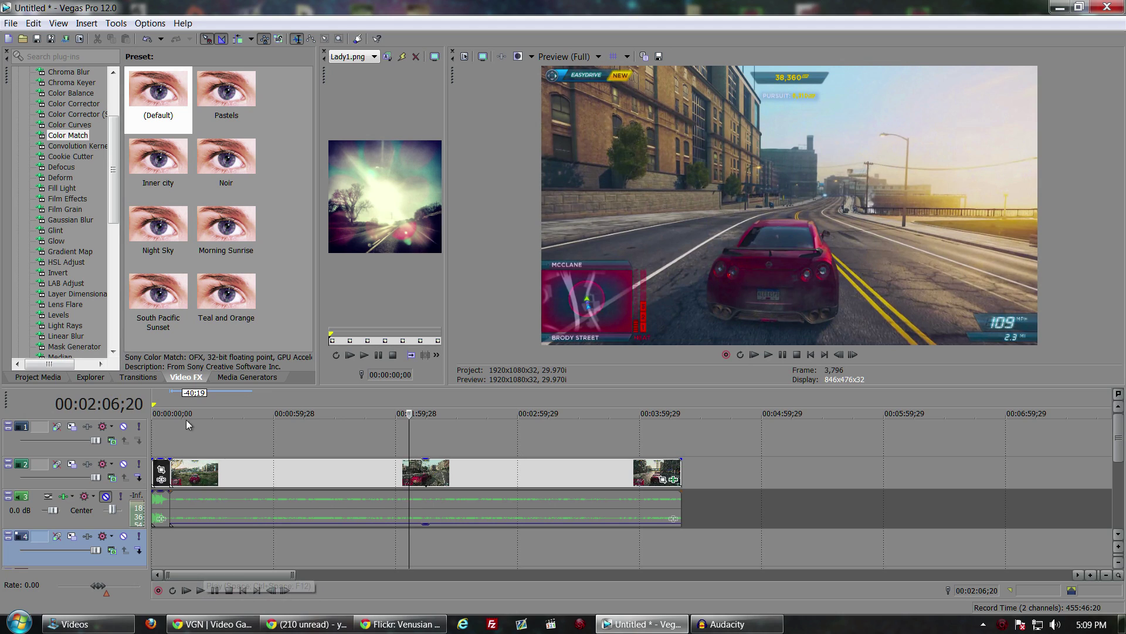
pyautogui.click(136, 379)
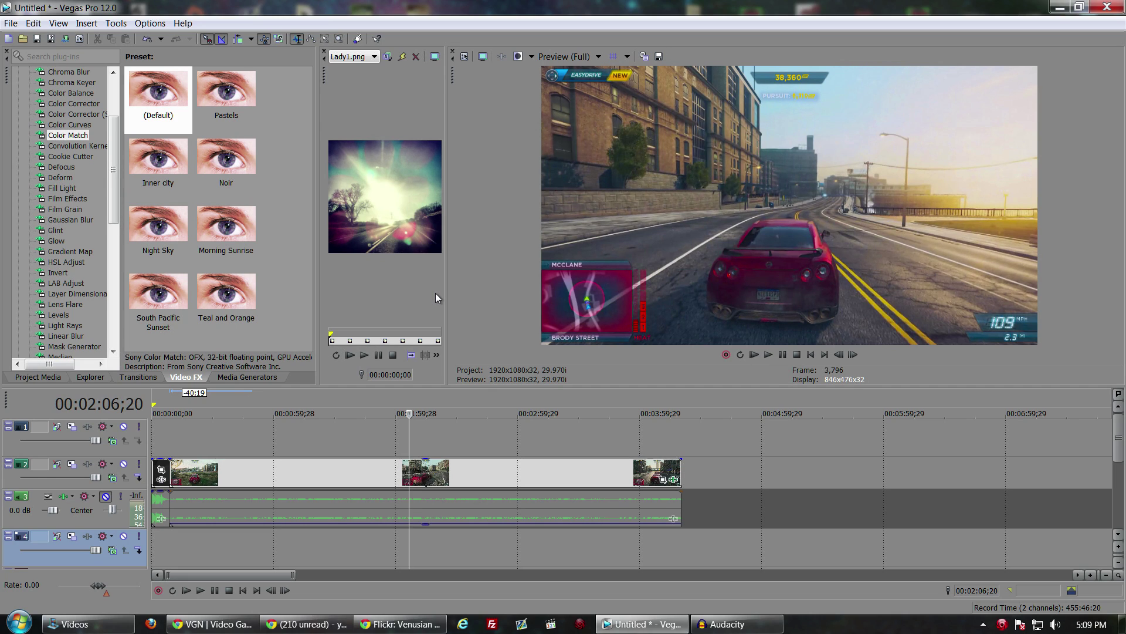
# - Open Render As and customize the 1080P BEST SETTINGS YOUTUBE template
pyautogui.click(13, 24)
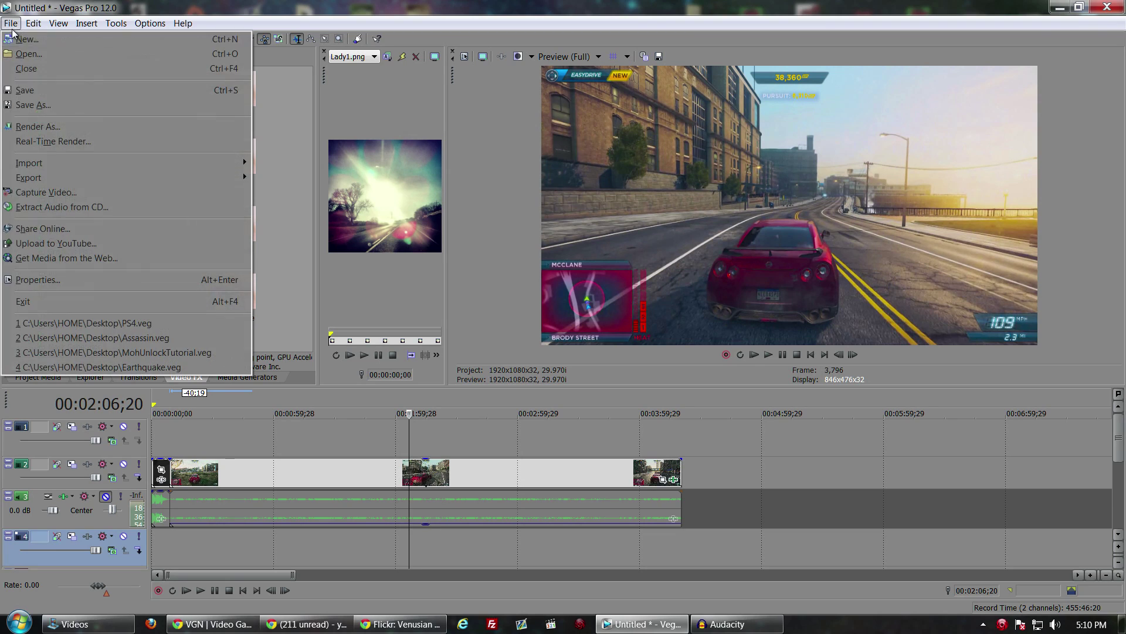
pyautogui.click(49, 127)
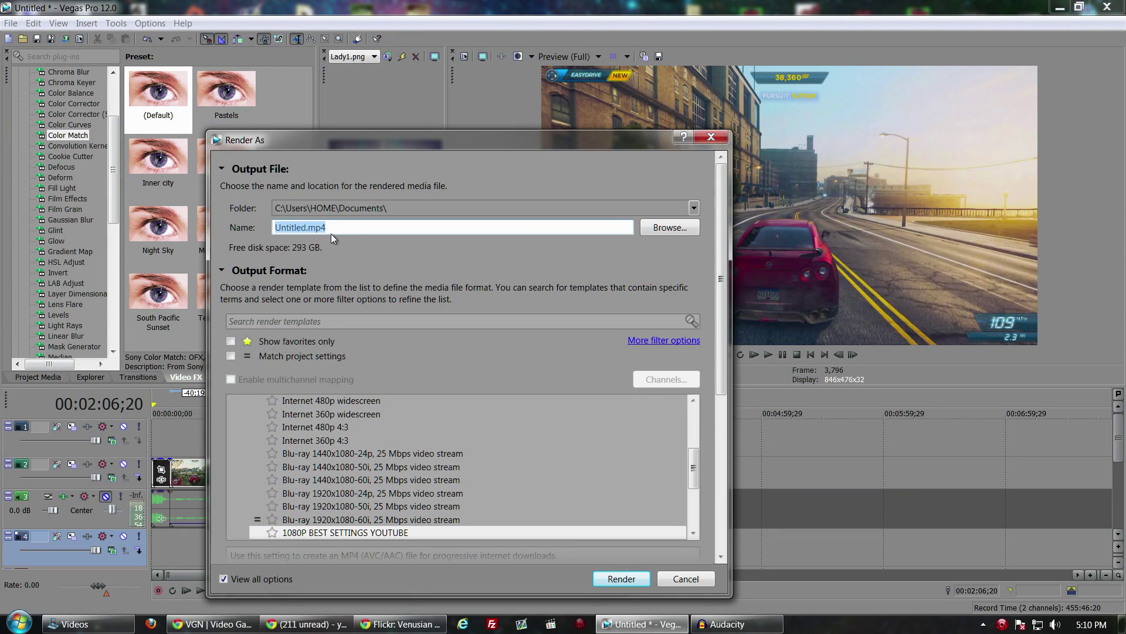
pyautogui.moveTo(719, 300); pyautogui.dragTo(711, 383)
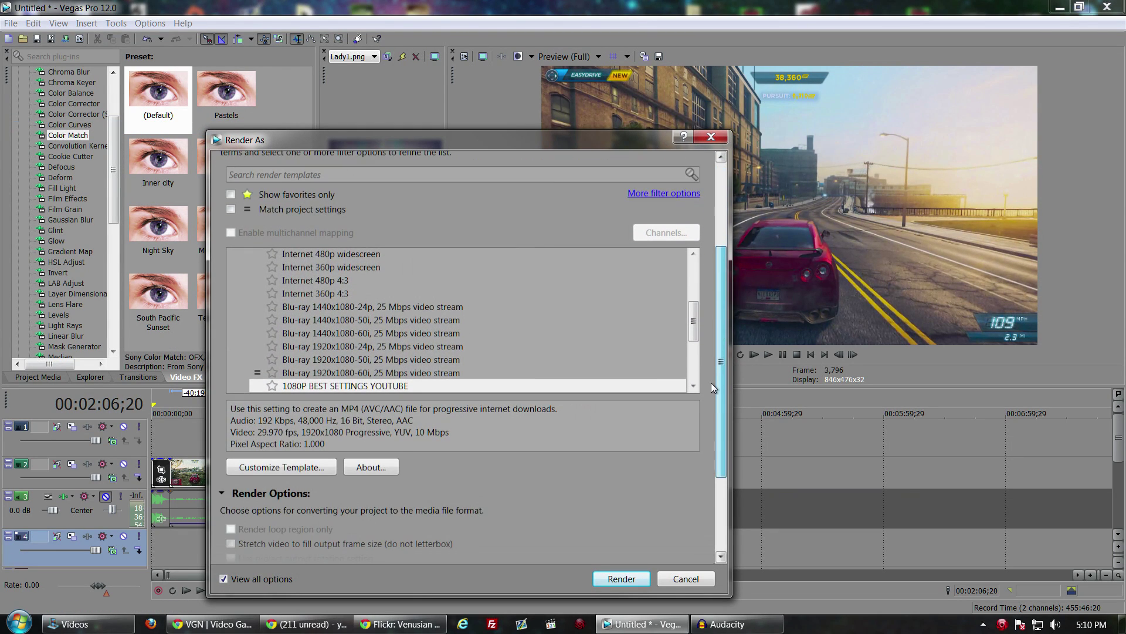
pyautogui.click(276, 467)
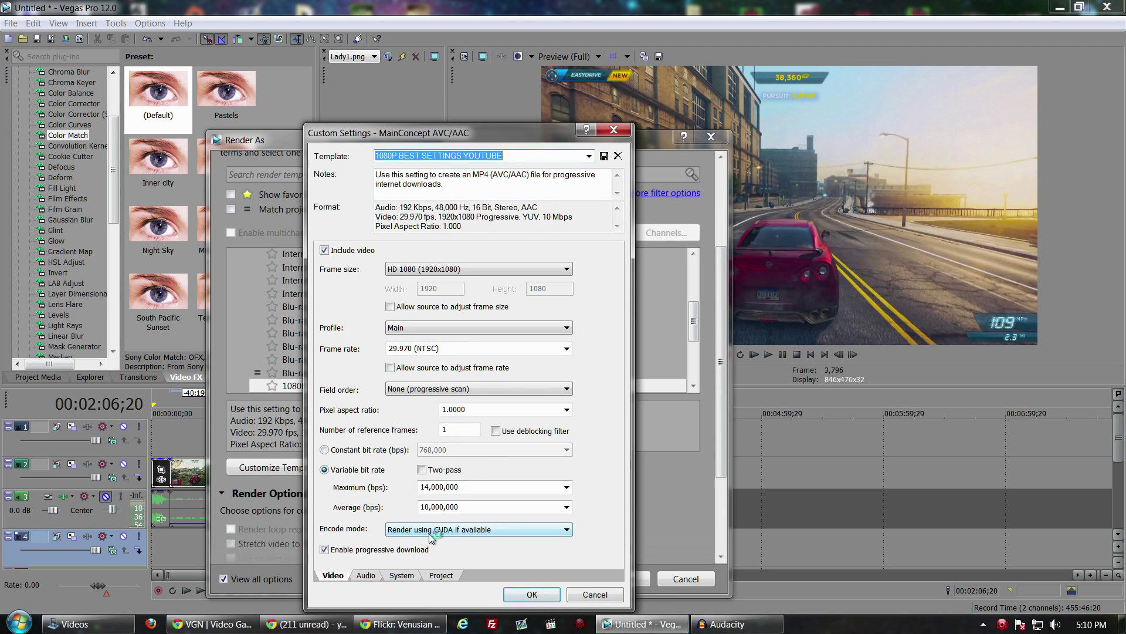
# - Keep CUDA as the encode mode, accept the template, and render to Untitled.mp4
pyautogui.click(366, 576)
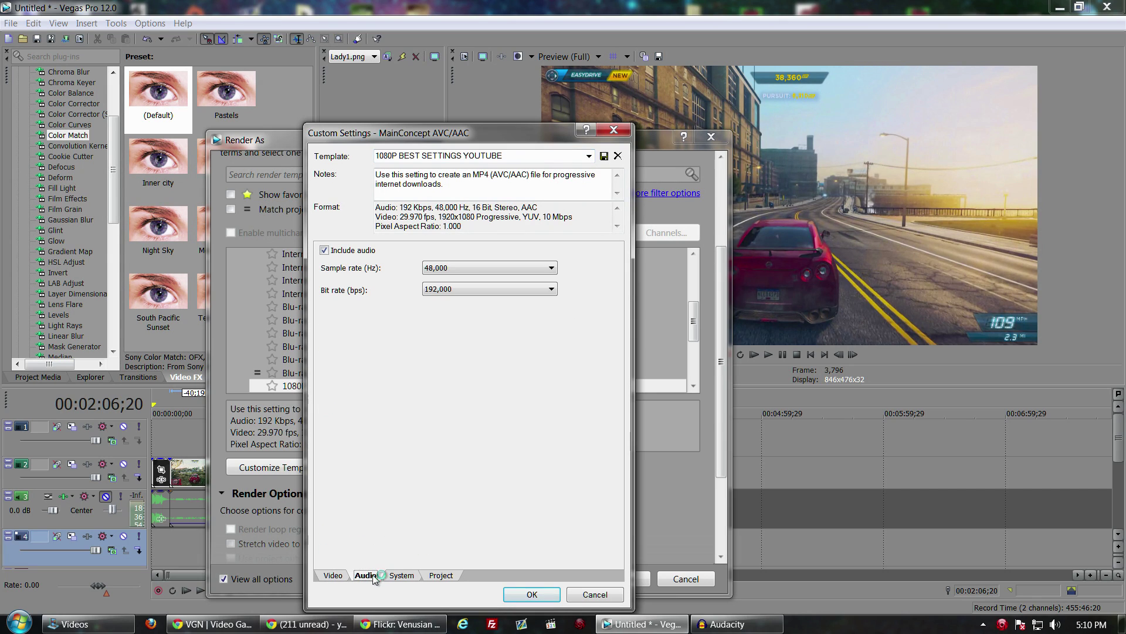
pyautogui.click(401, 576)
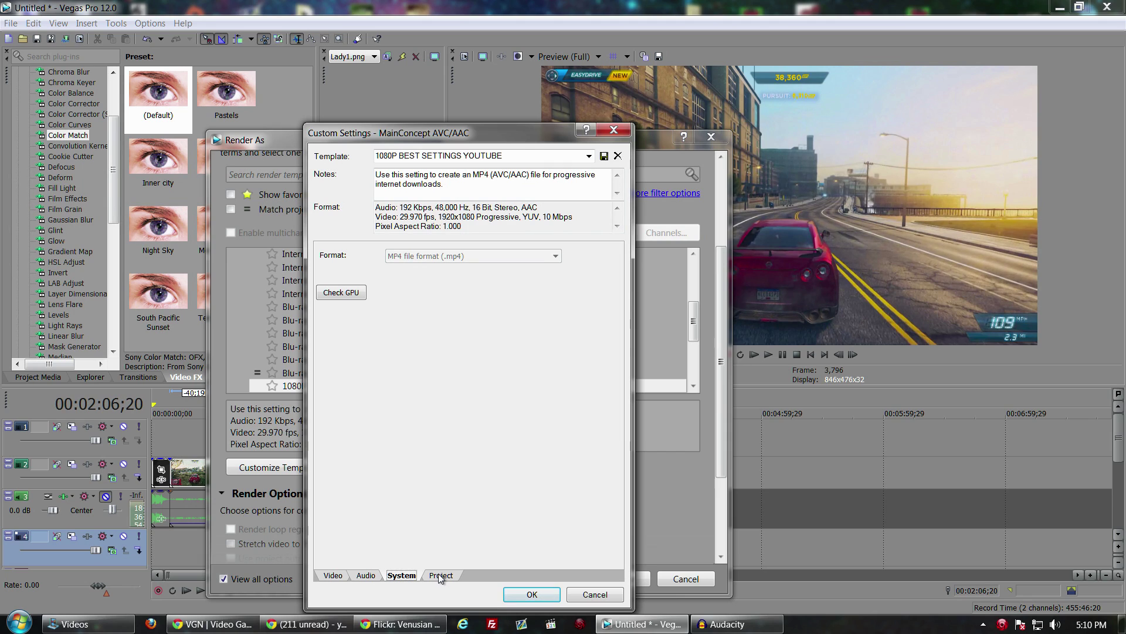
pyautogui.click(340, 294)
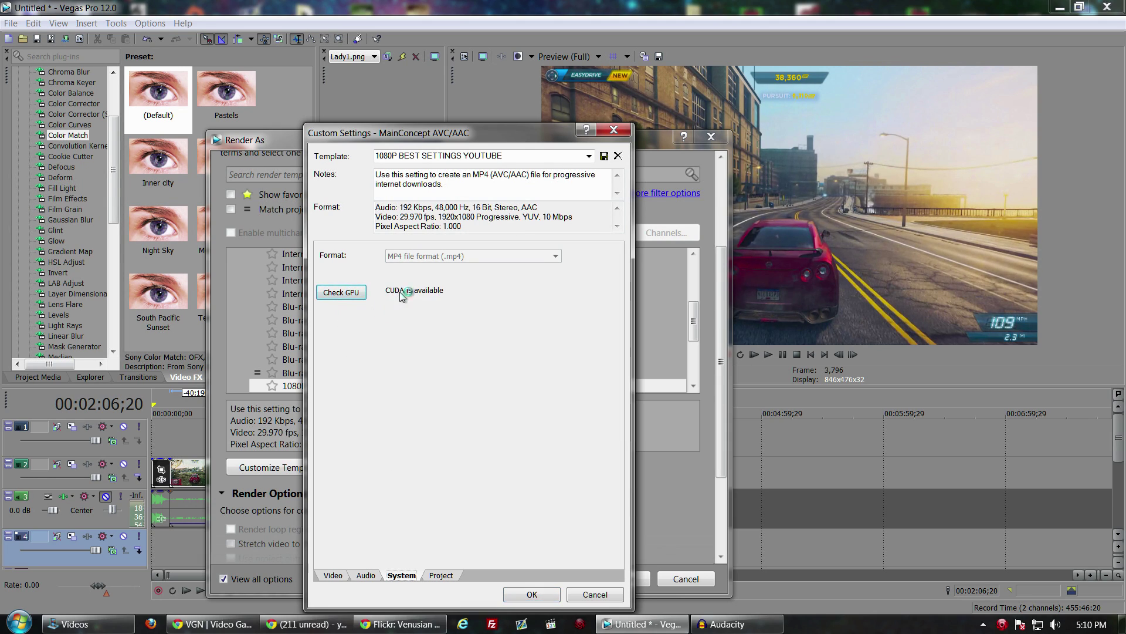
pyautogui.click(334, 575)
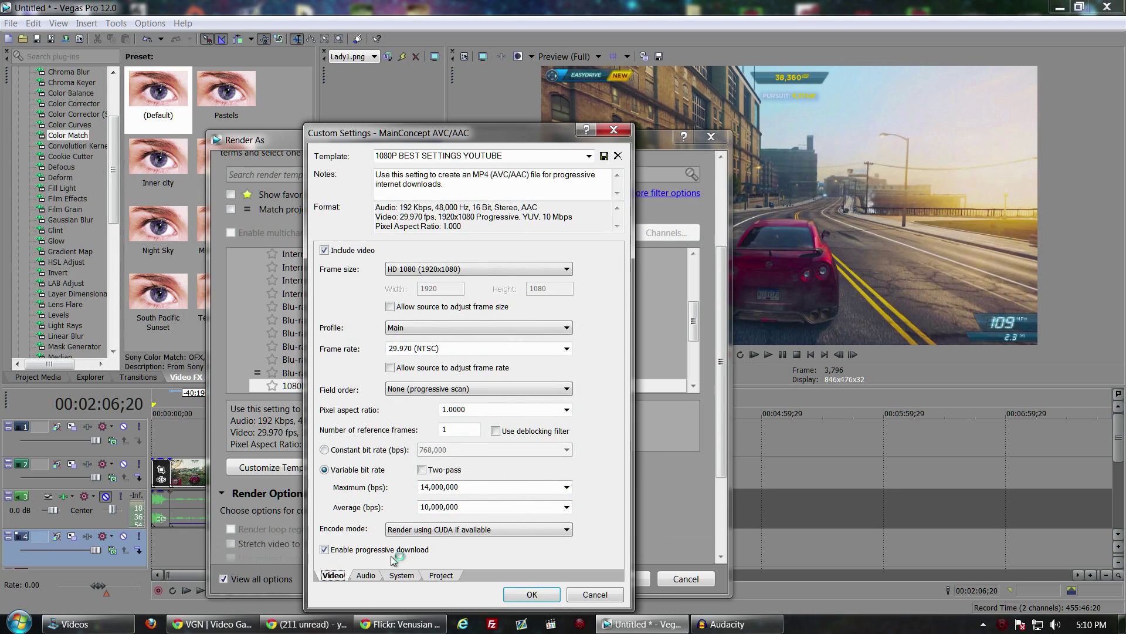
pyautogui.click(448, 531)
pyautogui.click(441, 560)
pyautogui.click(439, 575)
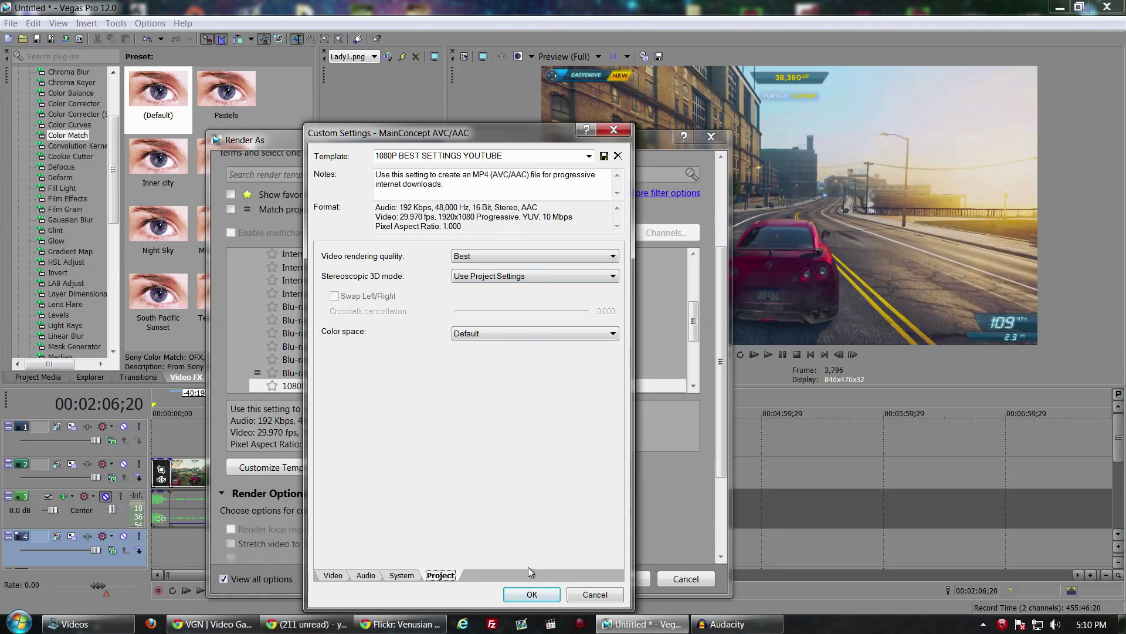
pyautogui.click(530, 595)
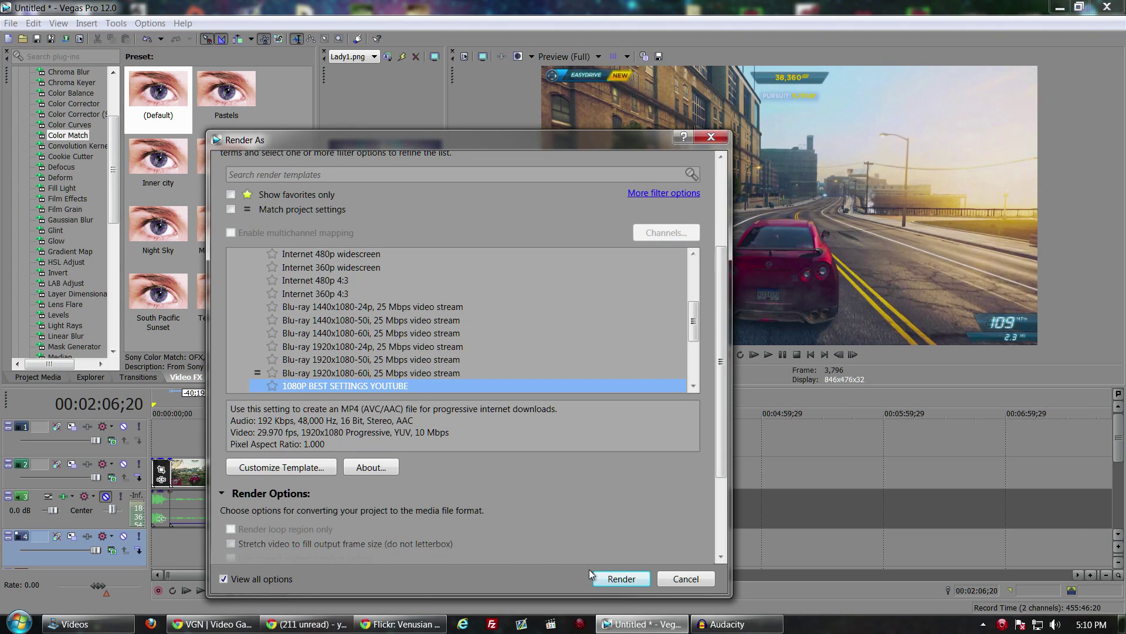
pyautogui.click(610, 580)
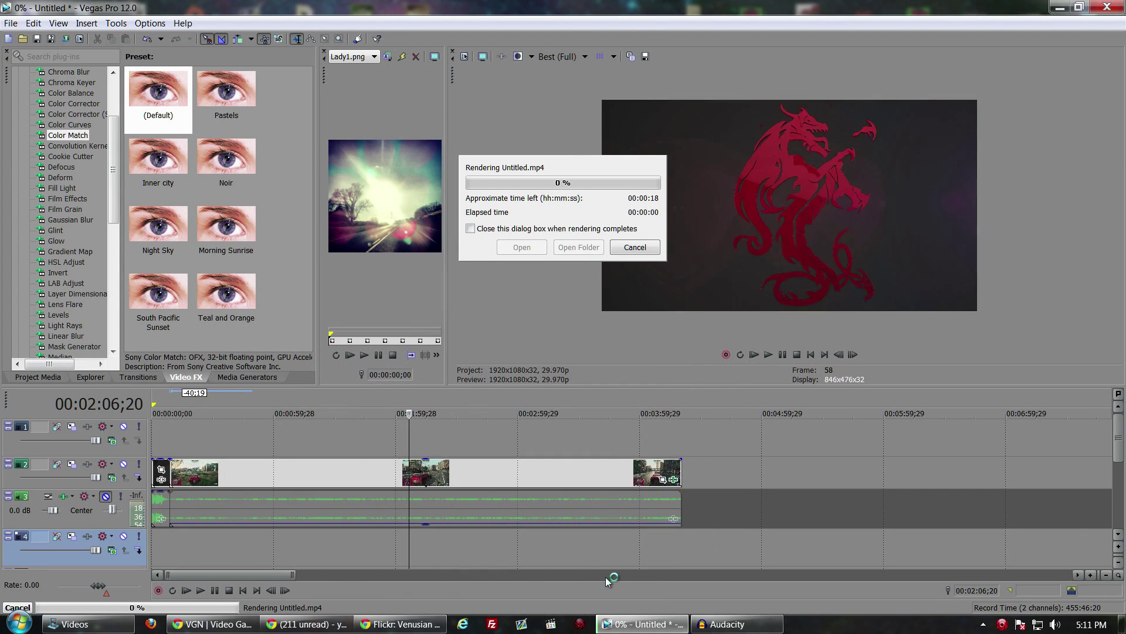